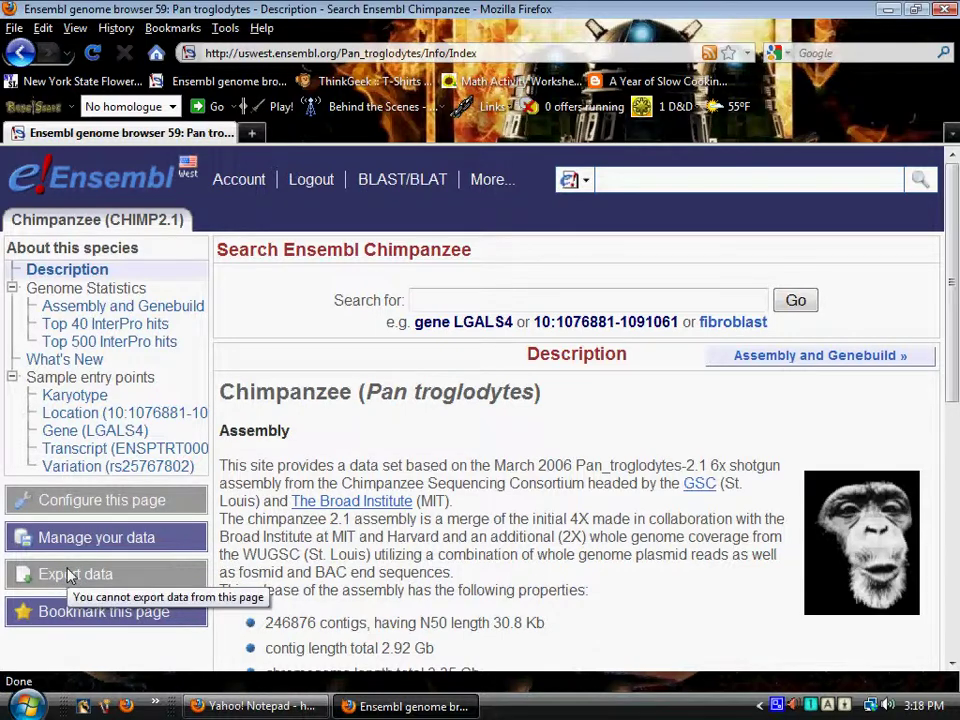
Step: Open the chimpanzee karyotype and bring up the location menu for chromosome Y at 7185809
click(66, 403)
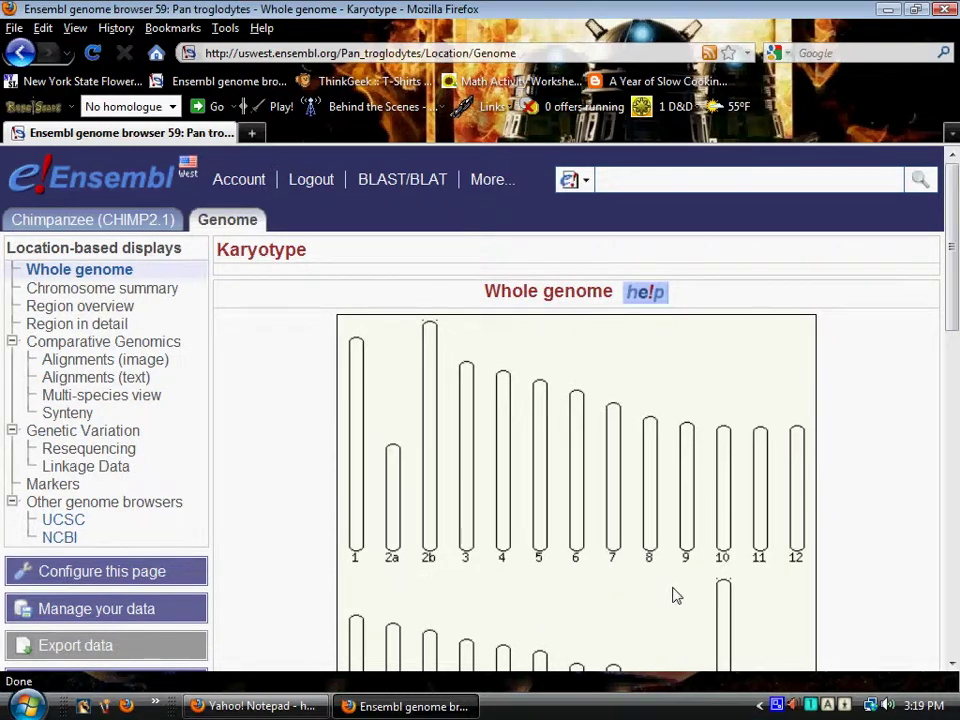
scroll(673, 592, down, 5)
click(760, 464)
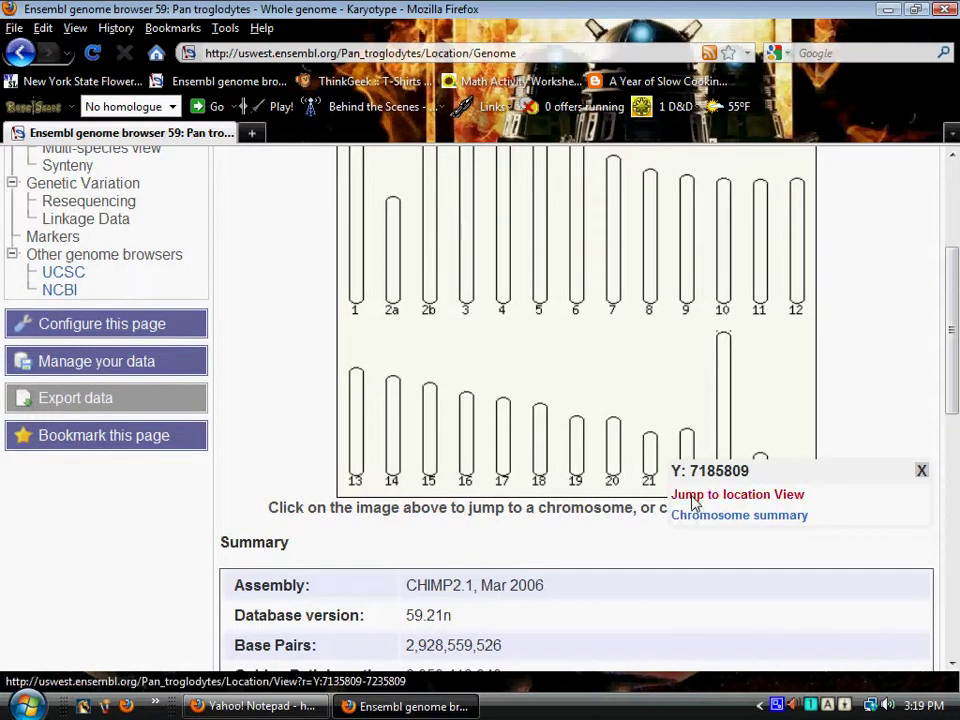
click(724, 497)
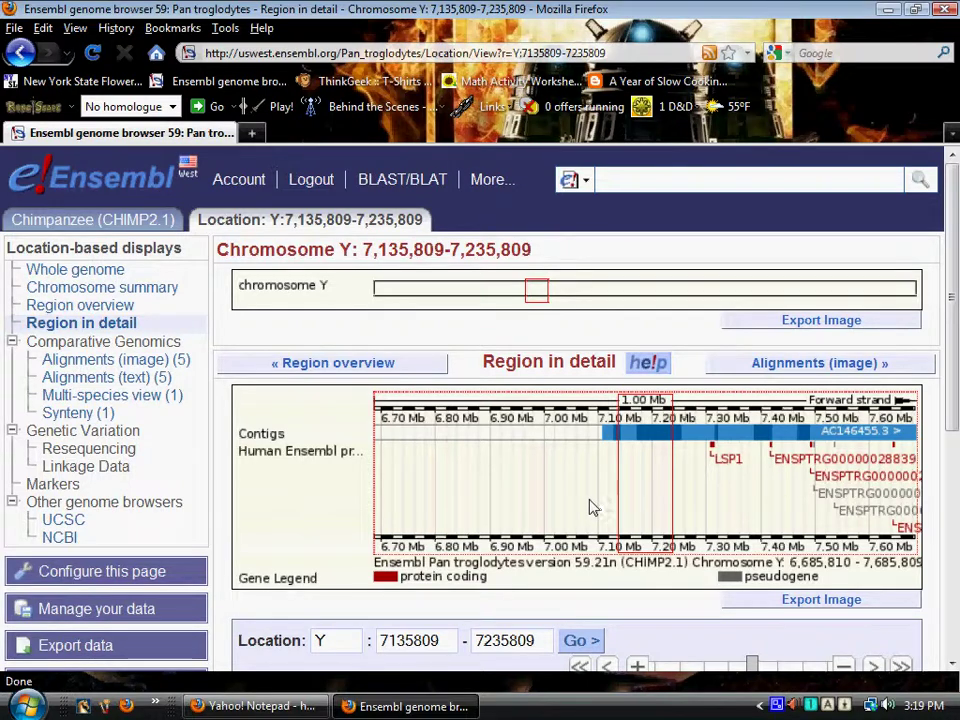
click(374, 291)
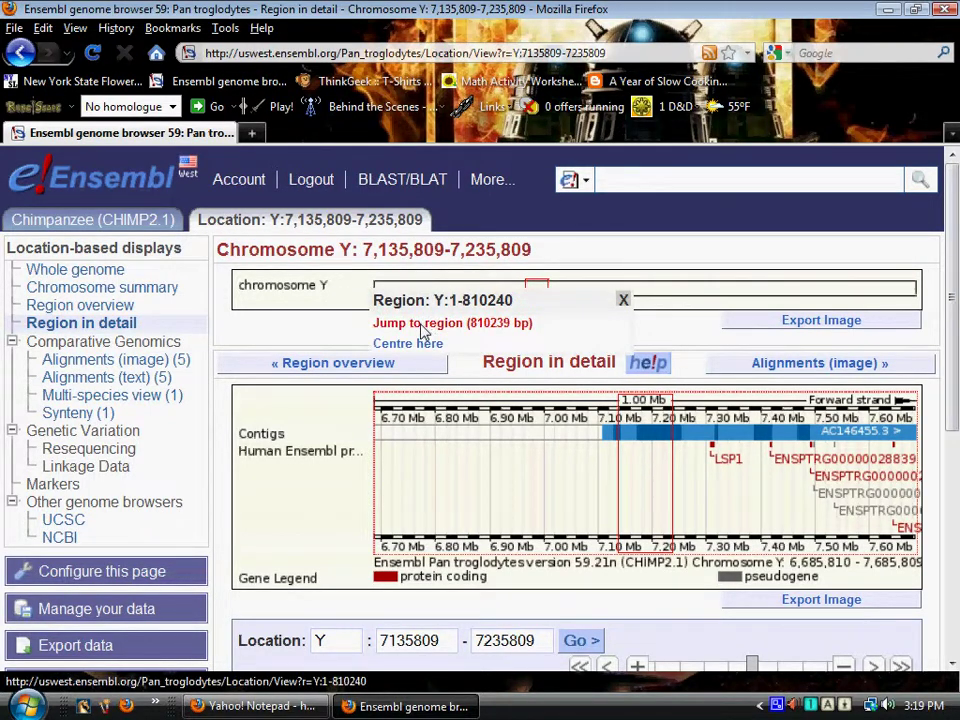
click(421, 326)
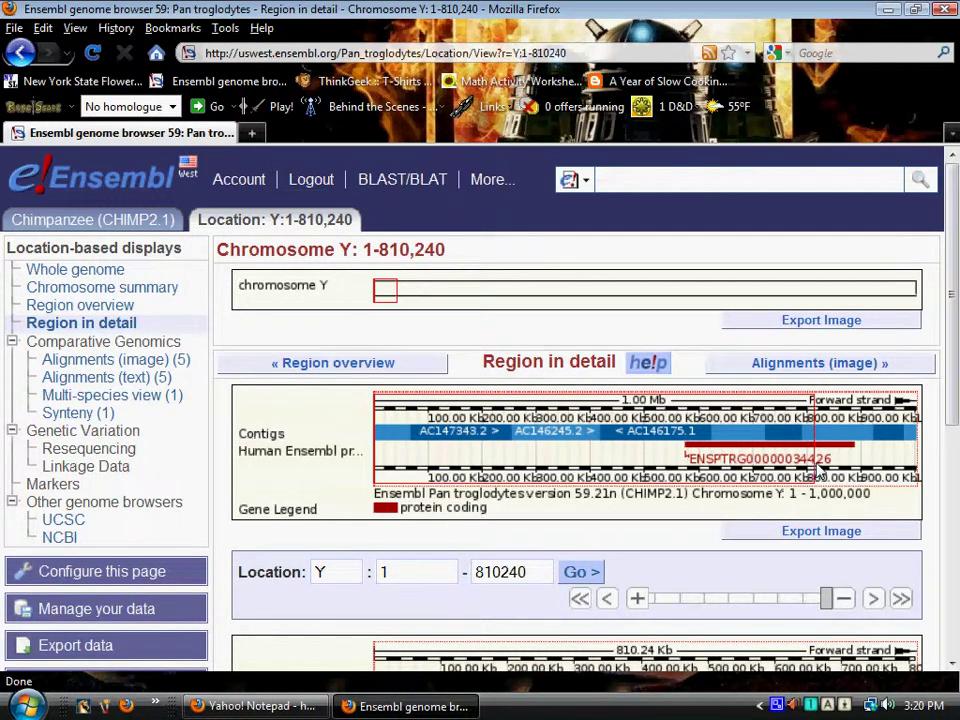
click(58, 416)
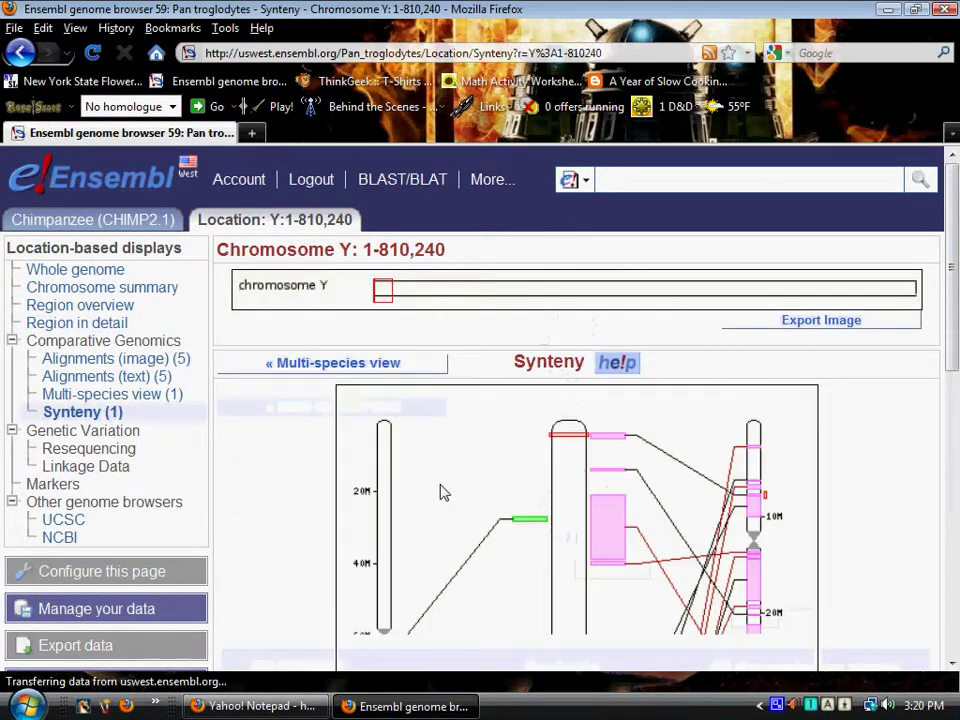
scroll(444, 493, down, 2)
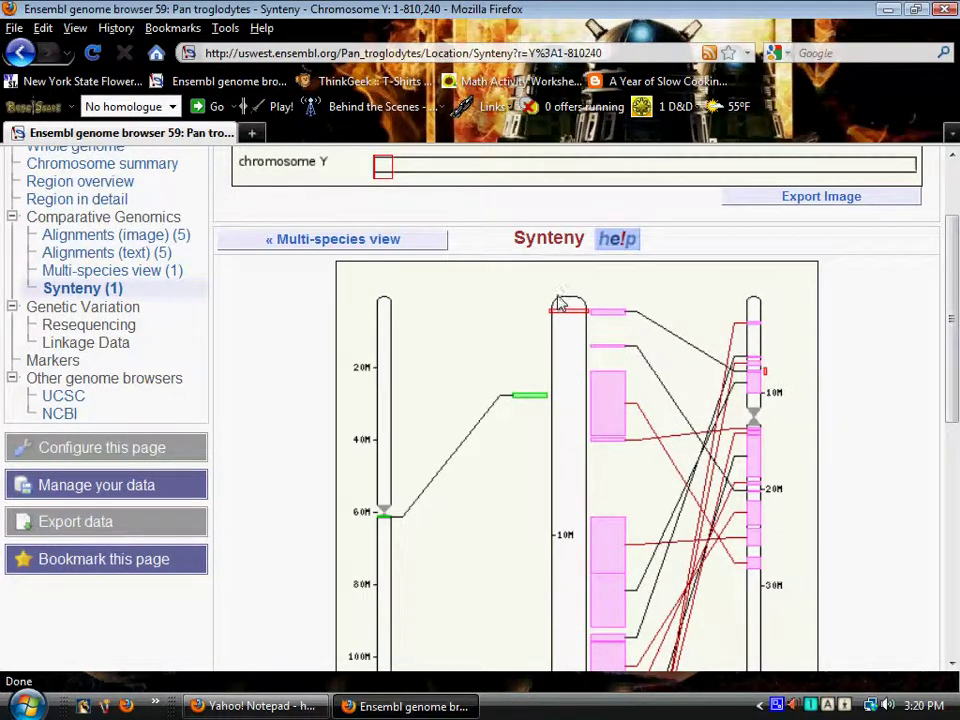
scroll(237, 287, up, 2)
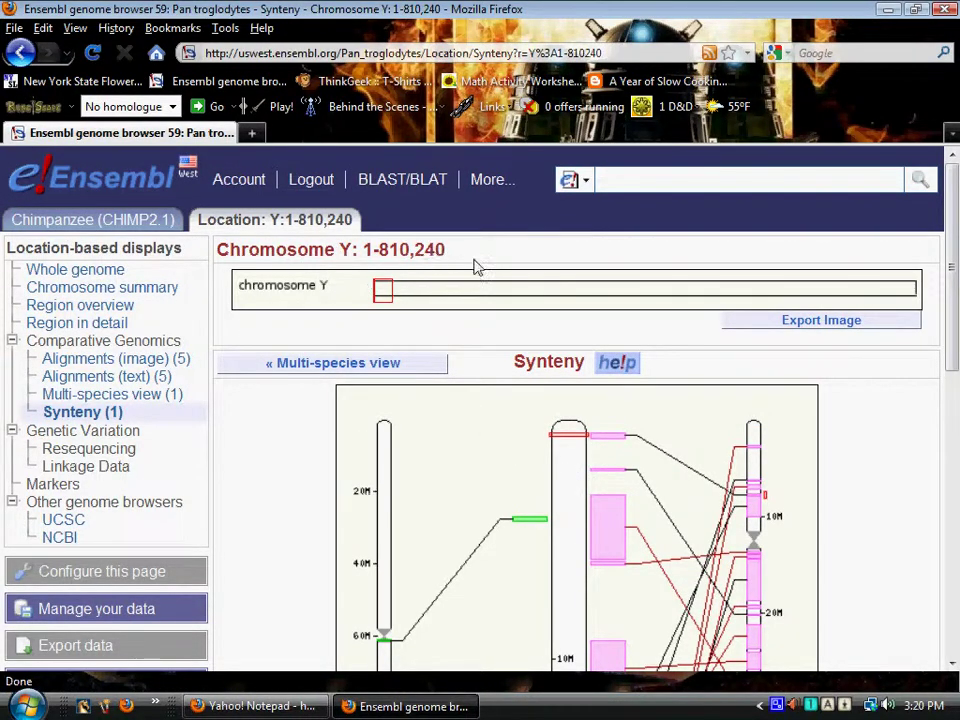
scroll(573, 412, down, 2)
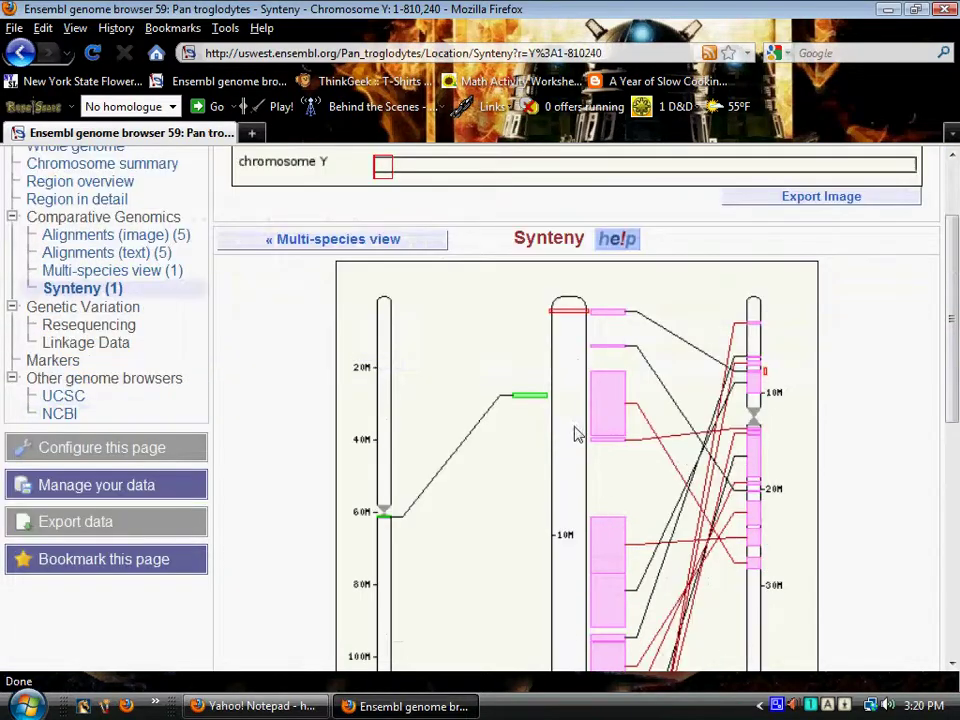
scroll(574, 390, down, 4)
scroll(578, 361, up, 2)
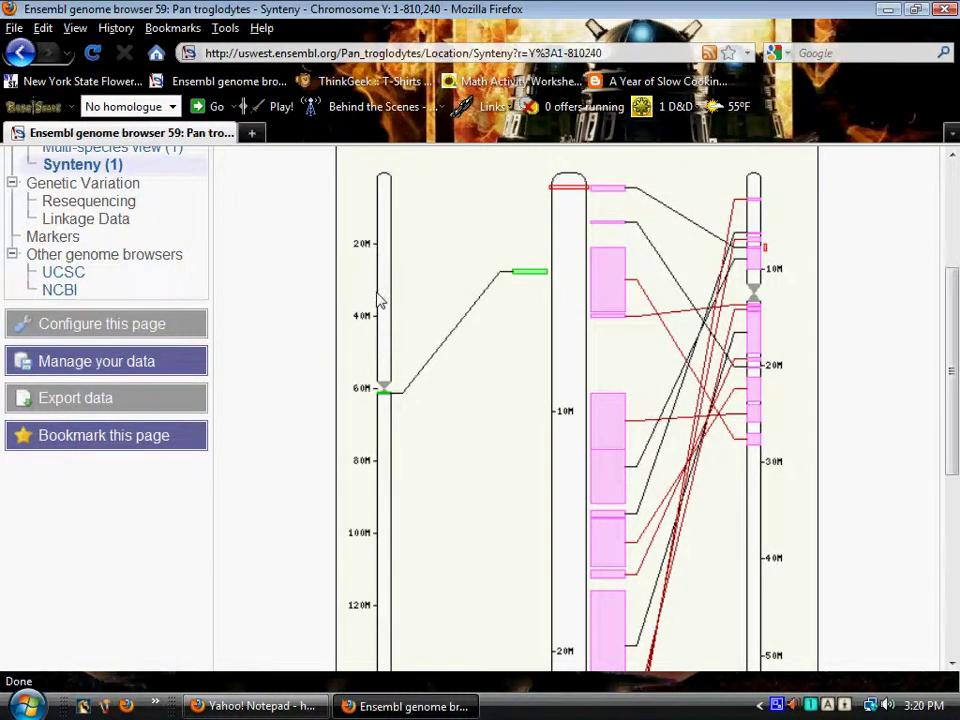
scroll(379, 330, down, 3)
scroll(388, 424, down, 6)
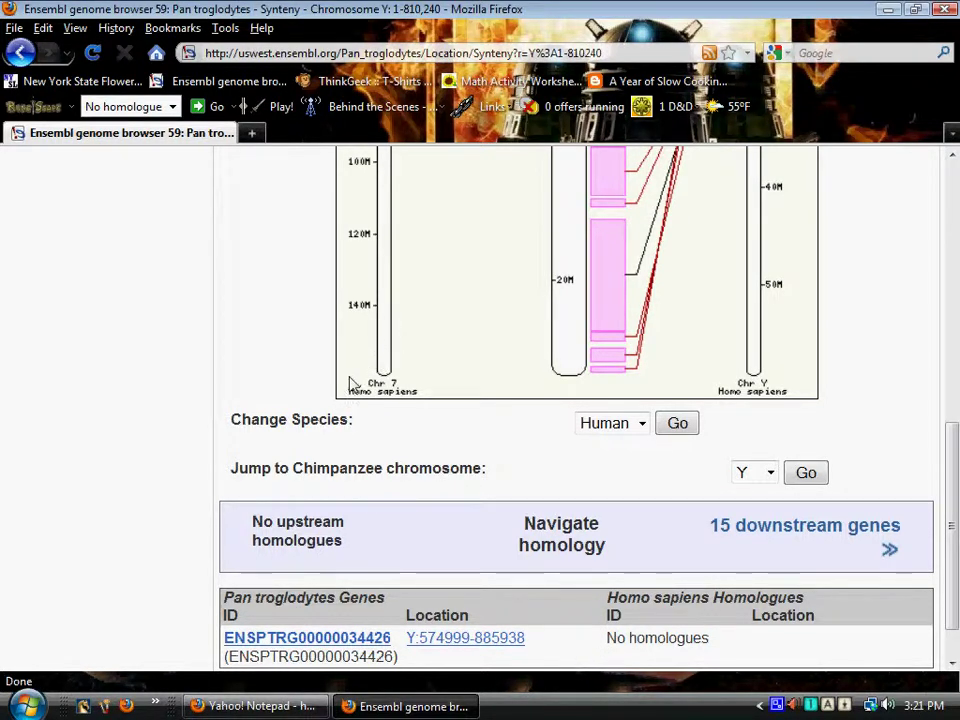
scroll(352, 403, up, 6)
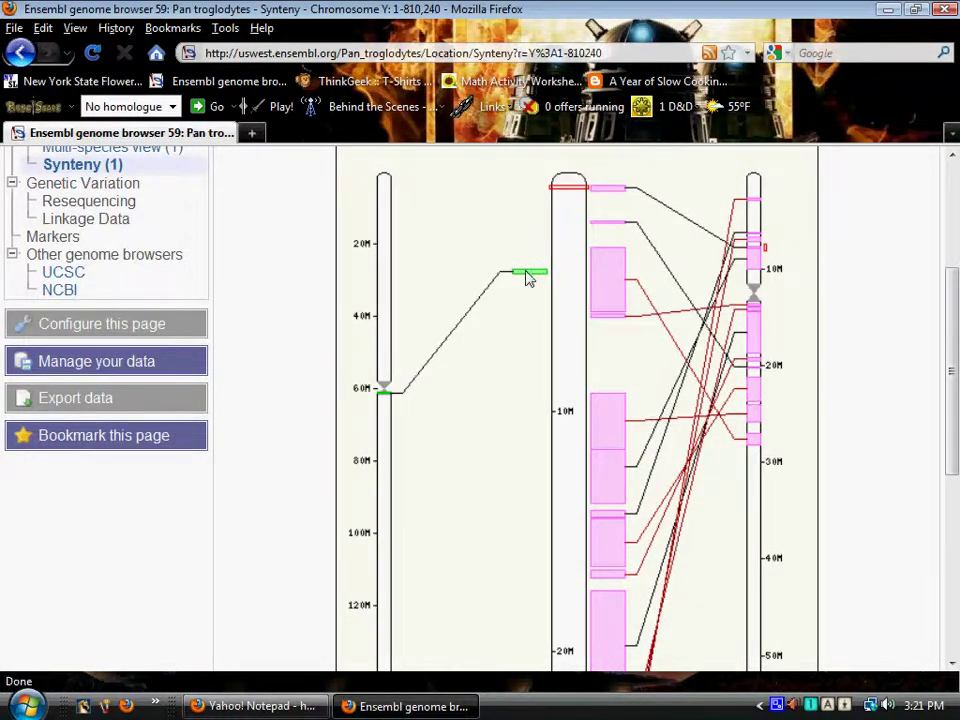
click(386, 396)
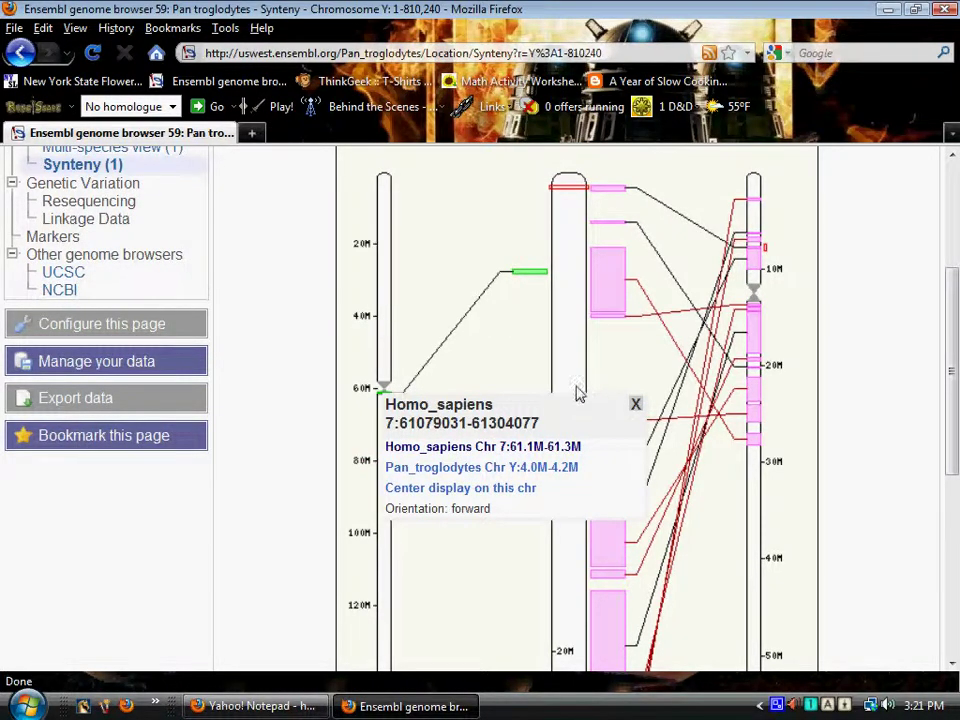
click(635, 406)
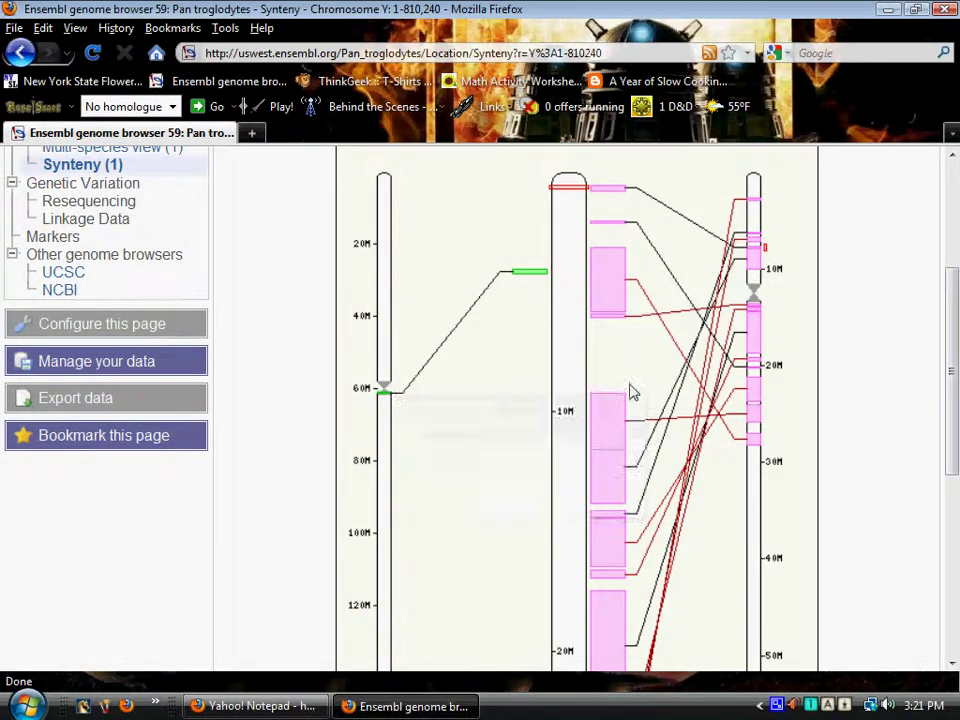
click(528, 273)
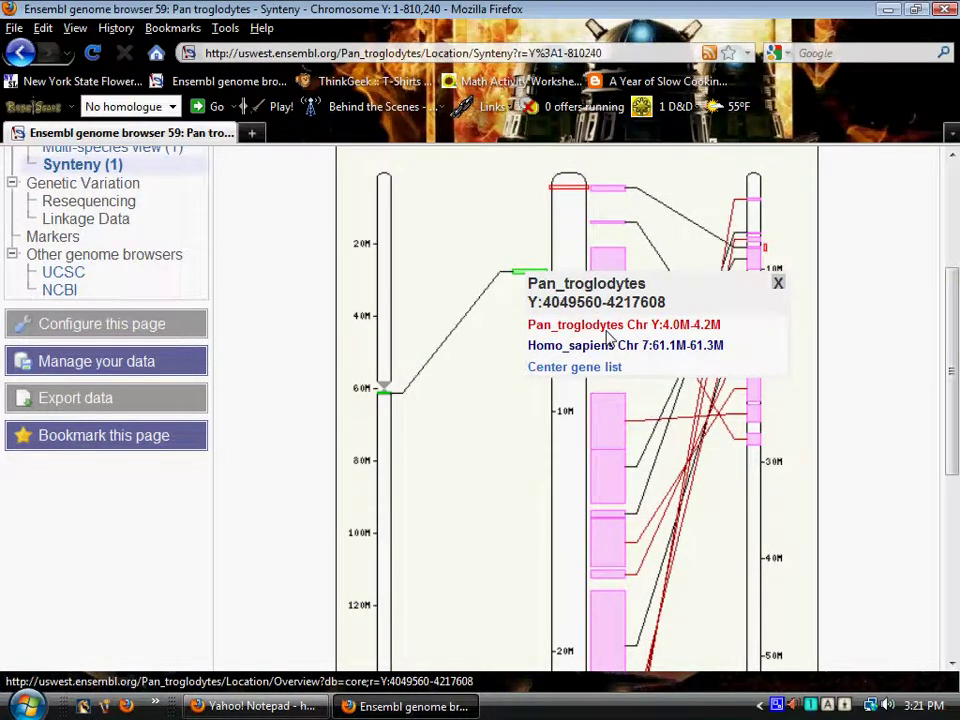
click(778, 285)
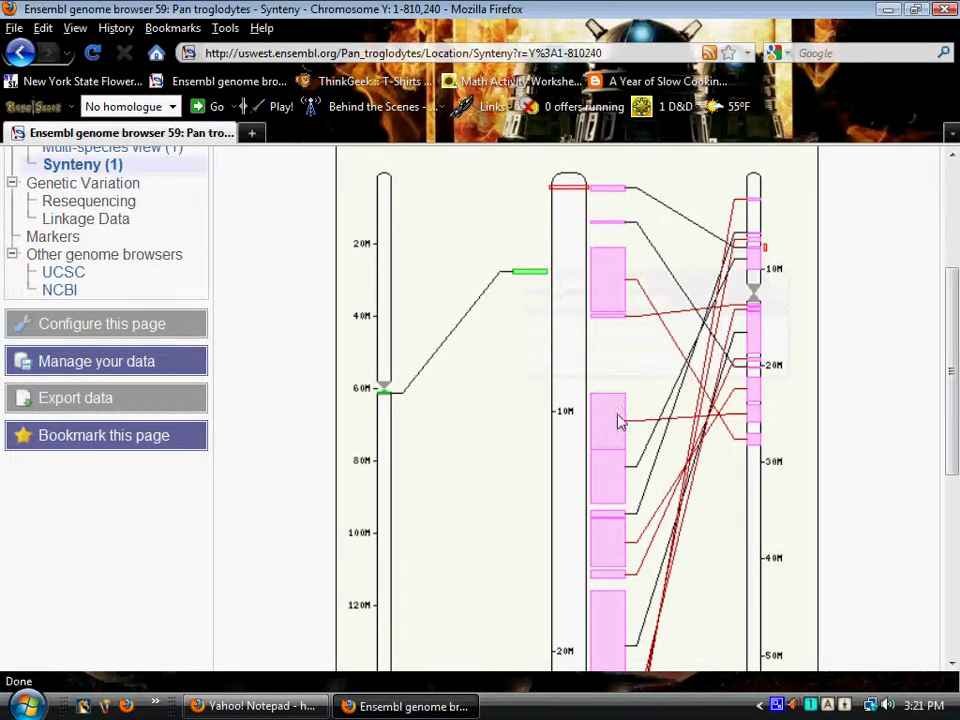
scroll(610, 422, down, 5)
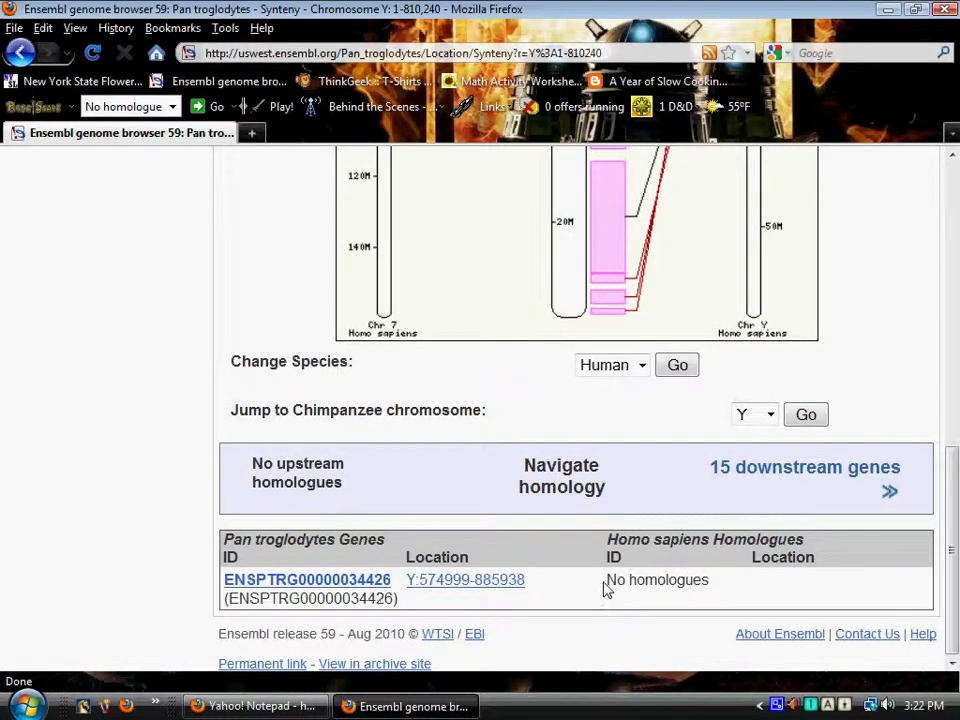
drag(605, 580, 715, 594)
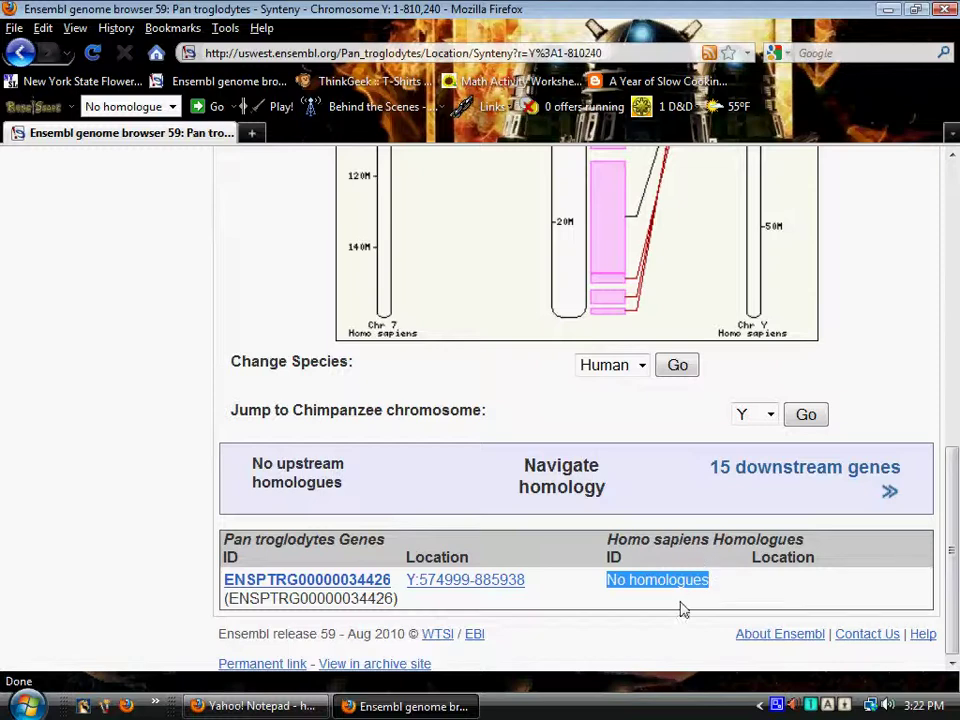
click(761, 476)
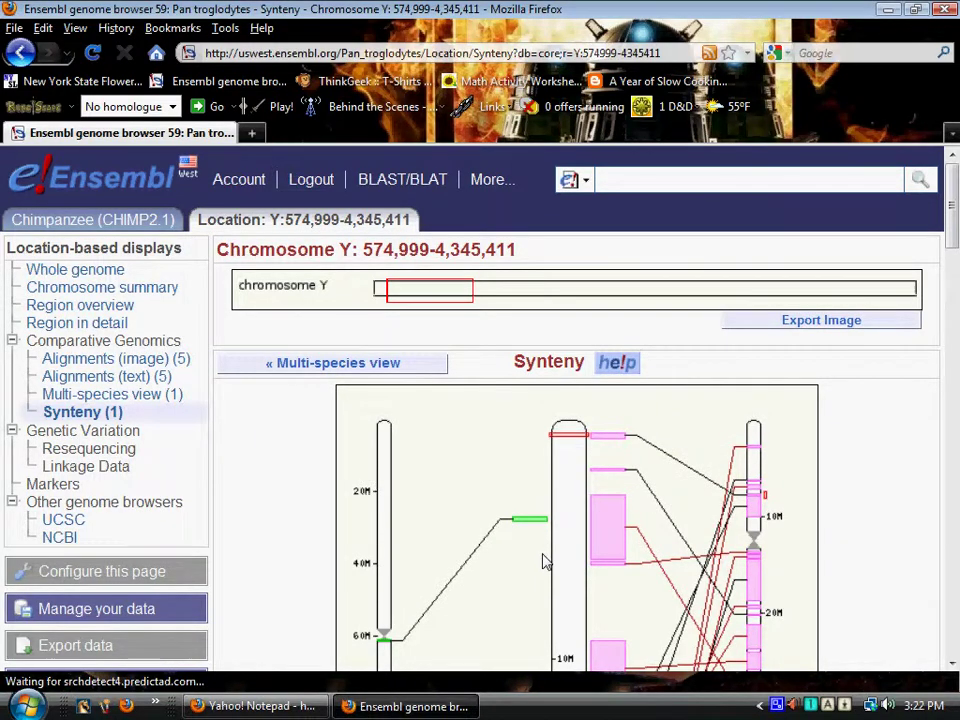
scroll(543, 562, down, 13)
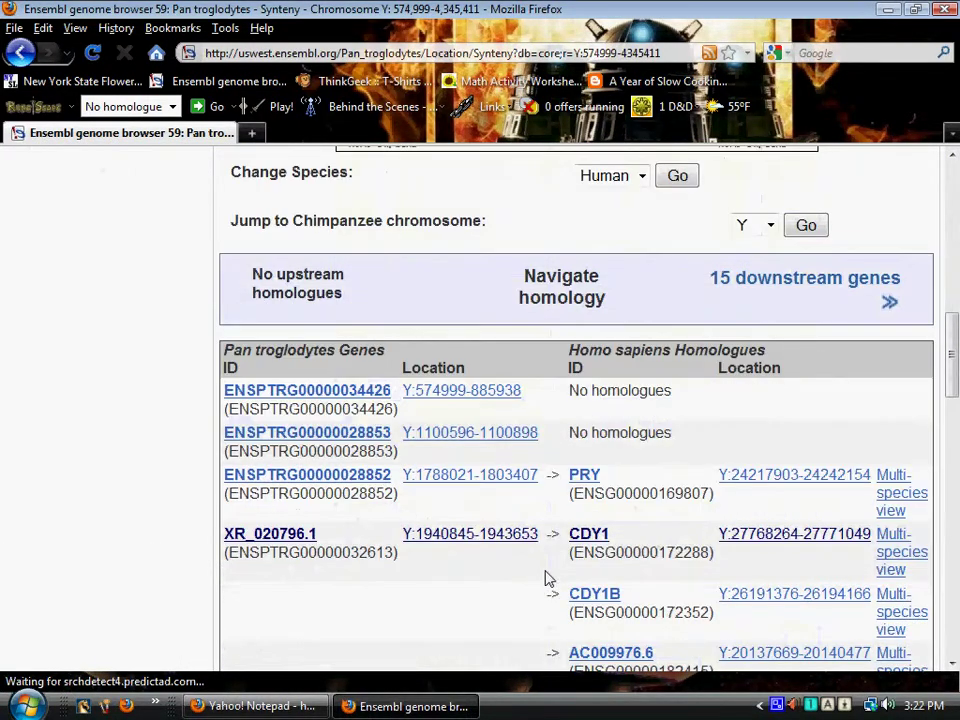
click(350, 402)
drag(565, 399, 688, 403)
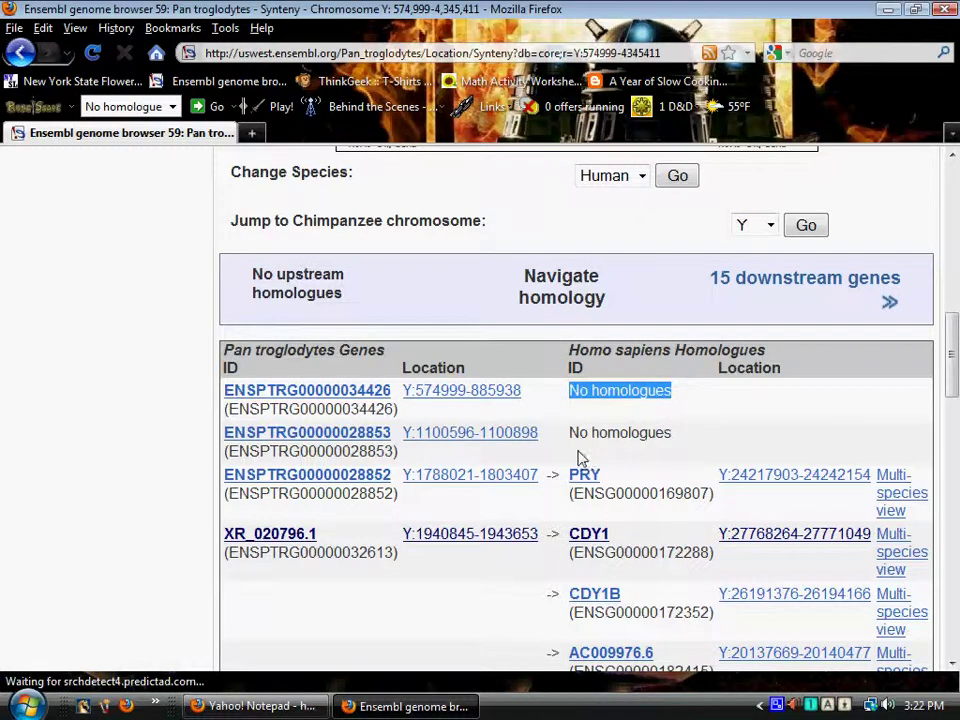
drag(568, 437, 703, 444)
scroll(620, 460, down, 4)
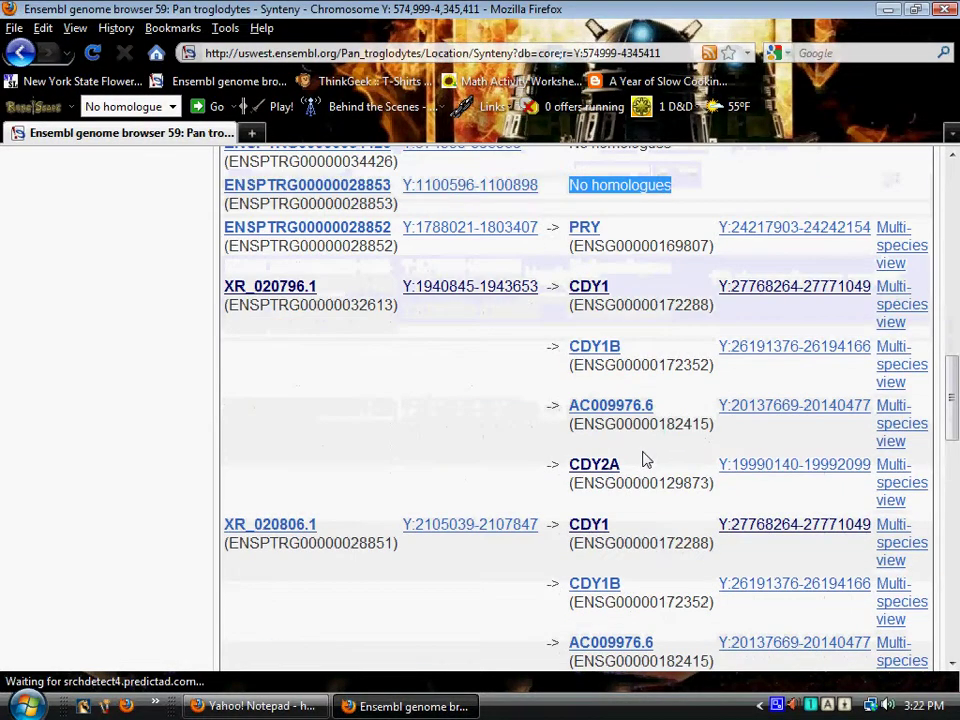
scroll(643, 455, down, 8)
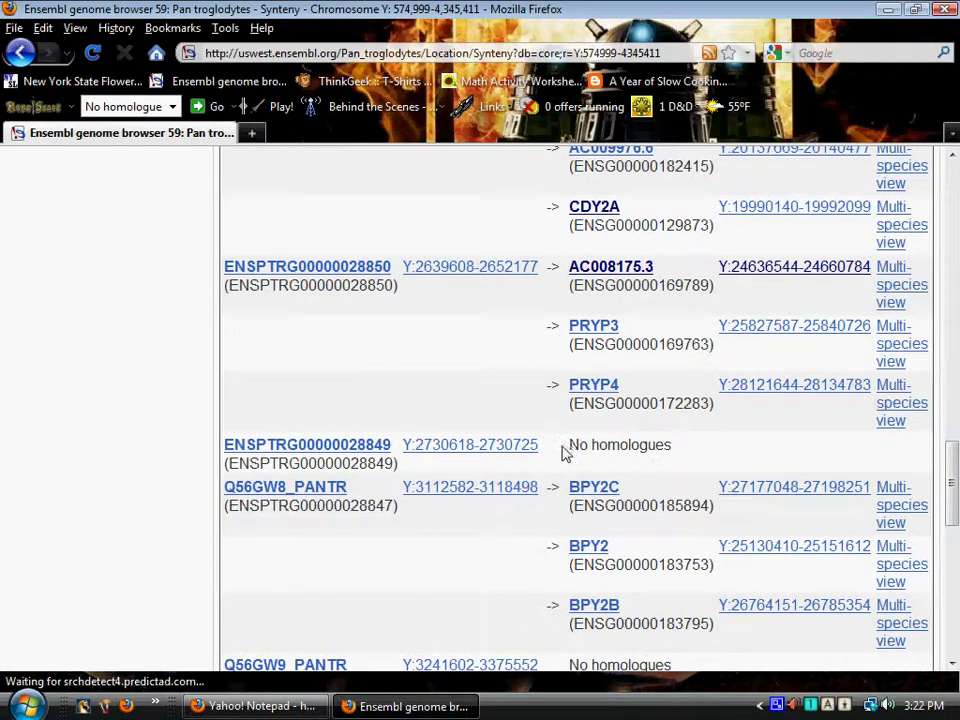
drag(565, 455, 671, 455)
scroll(675, 465, down, 4)
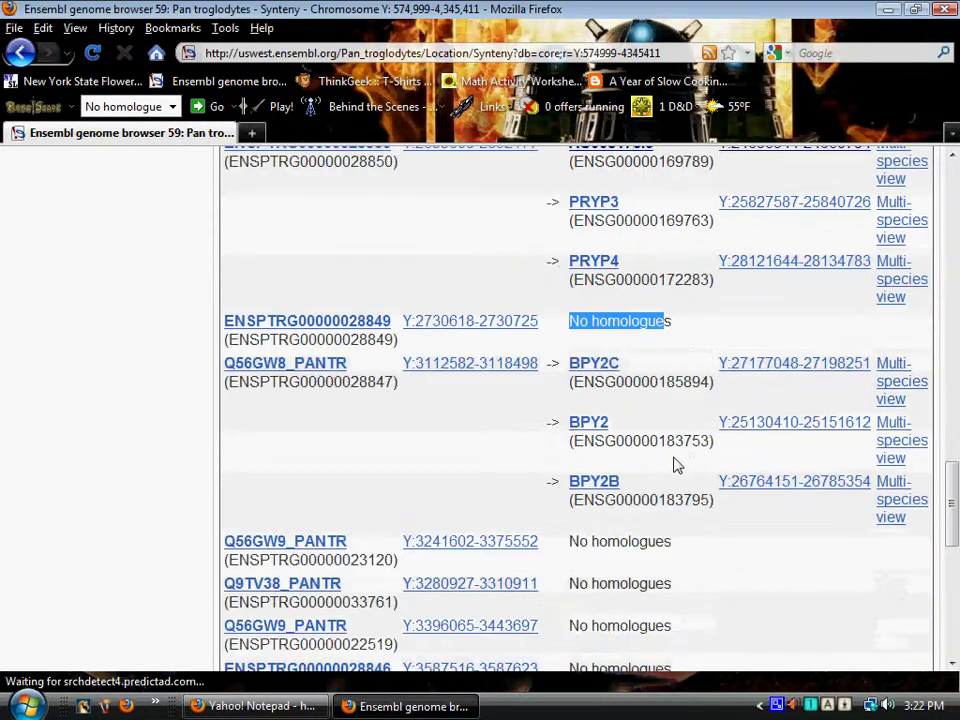
drag(568, 425, 716, 437)
drag(566, 460, 710, 468)
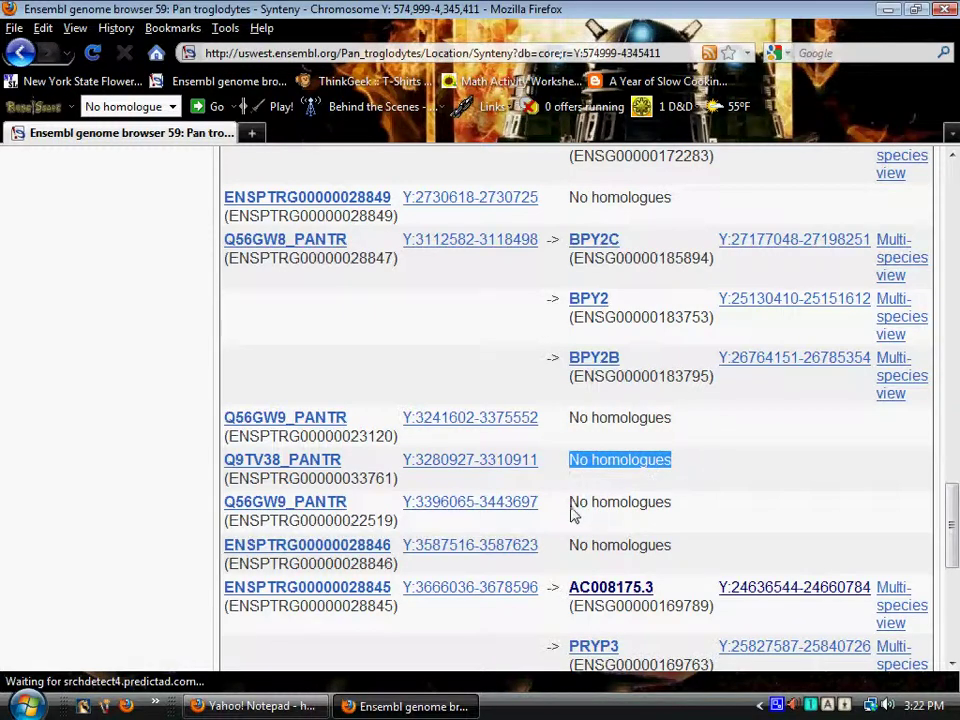
drag(570, 513, 709, 516)
drag(560, 544, 724, 549)
scroll(680, 560, down, 6)
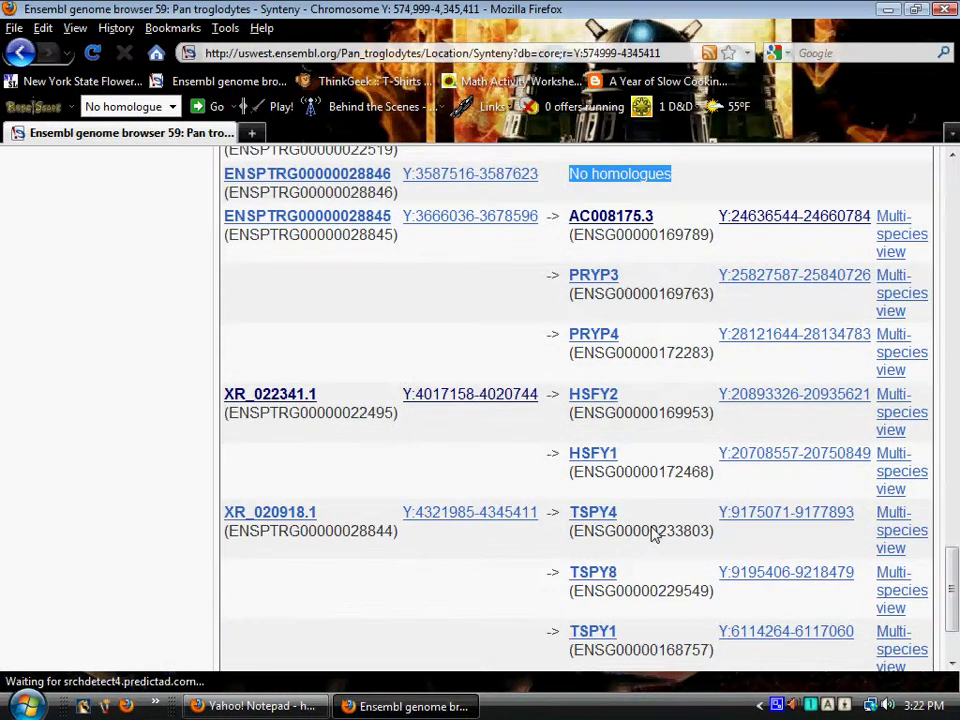
scroll(654, 536, down, 2)
scroll(765, 394, up, 2)
scroll(742, 398, up, 20)
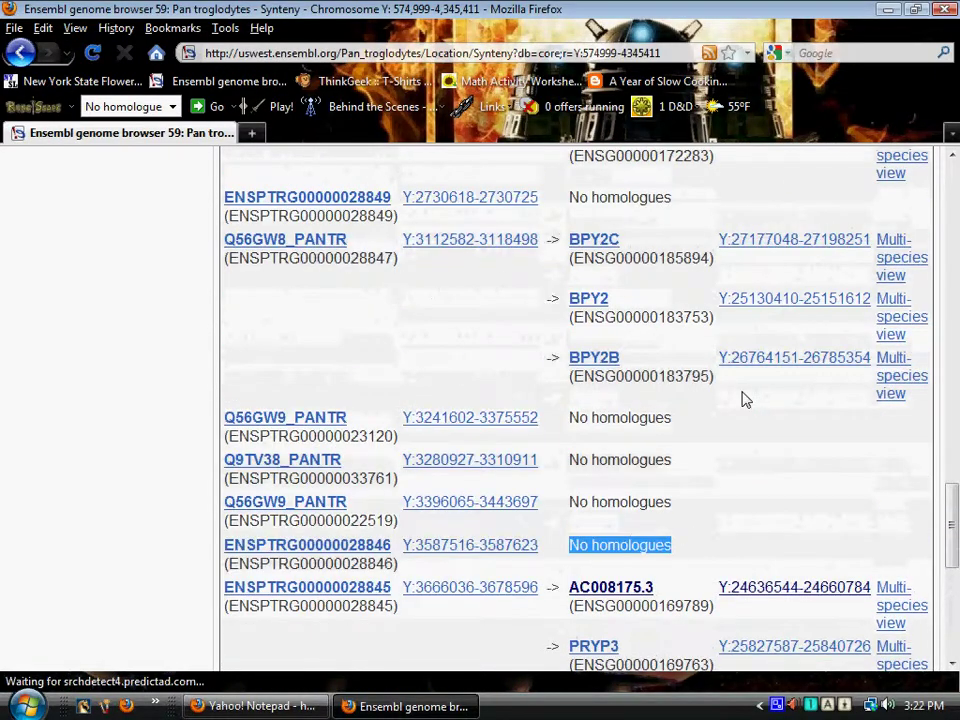
scroll(760, 364, up, 6)
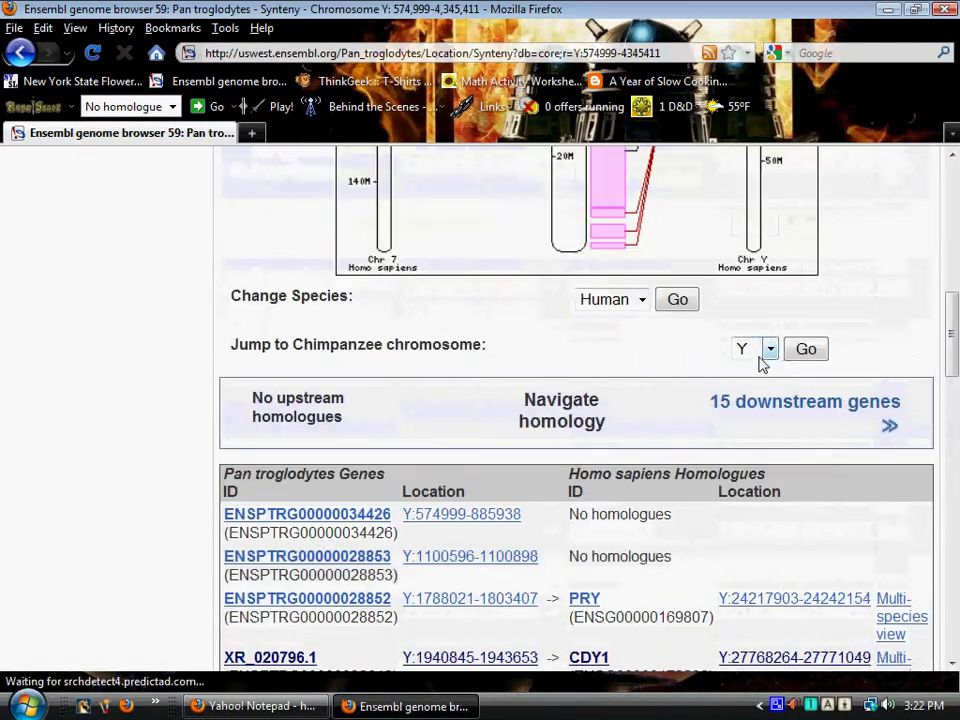
click(800, 405)
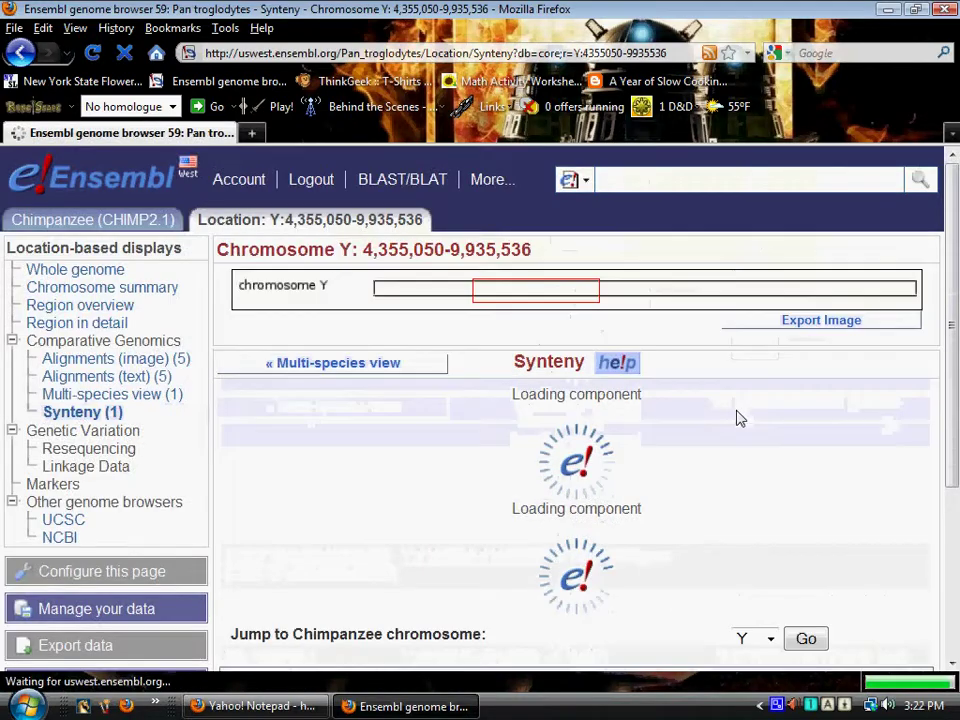
scroll(641, 399, down, 15)
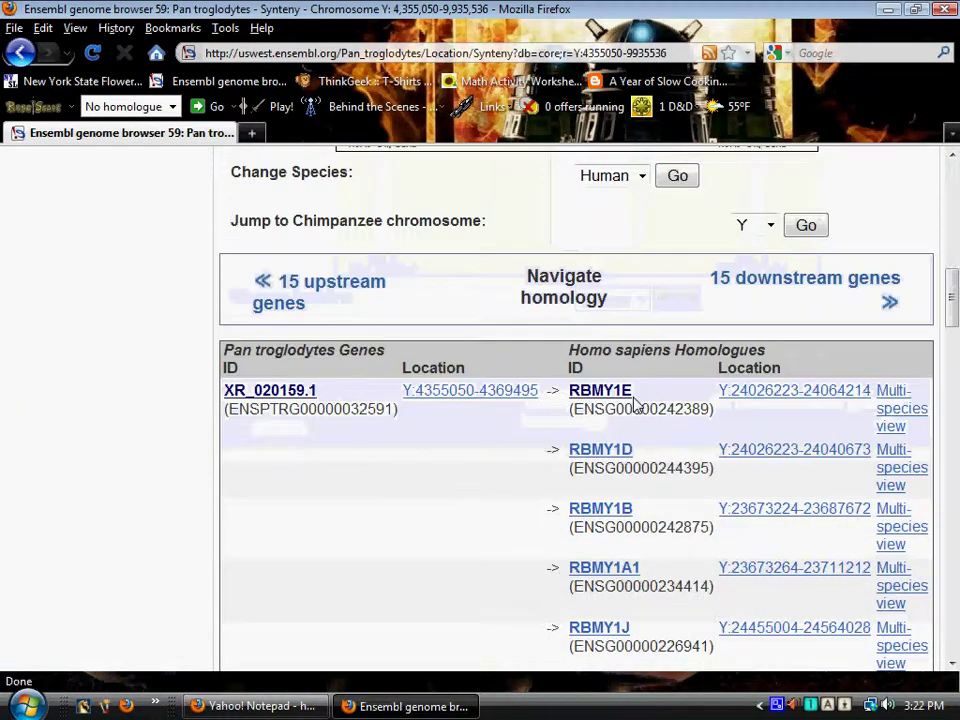
scroll(634, 400, down, 10)
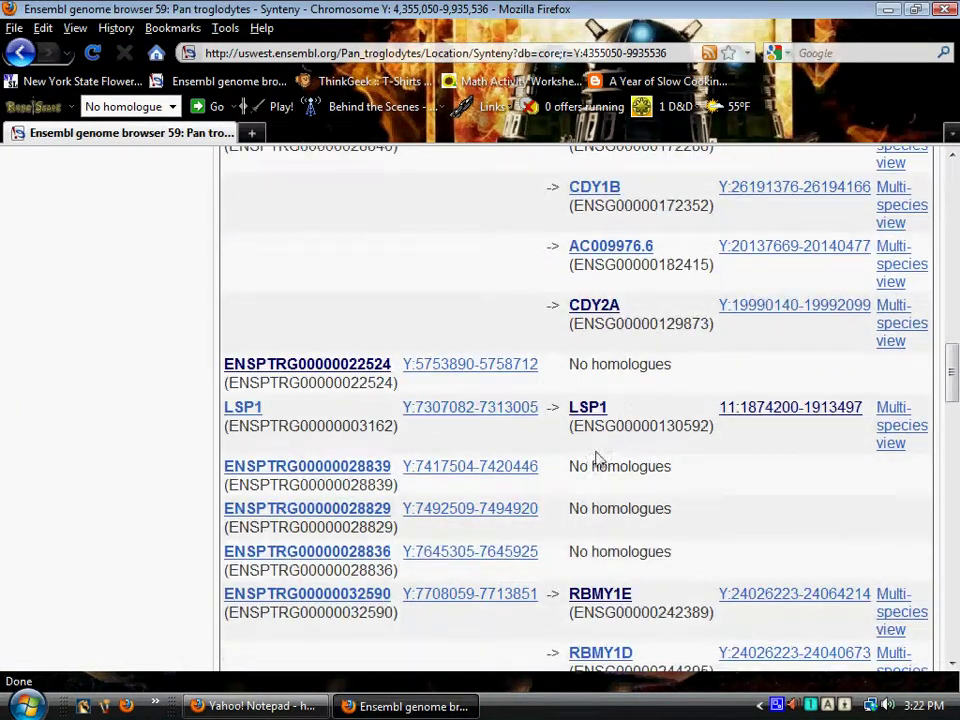
drag(570, 366, 673, 378)
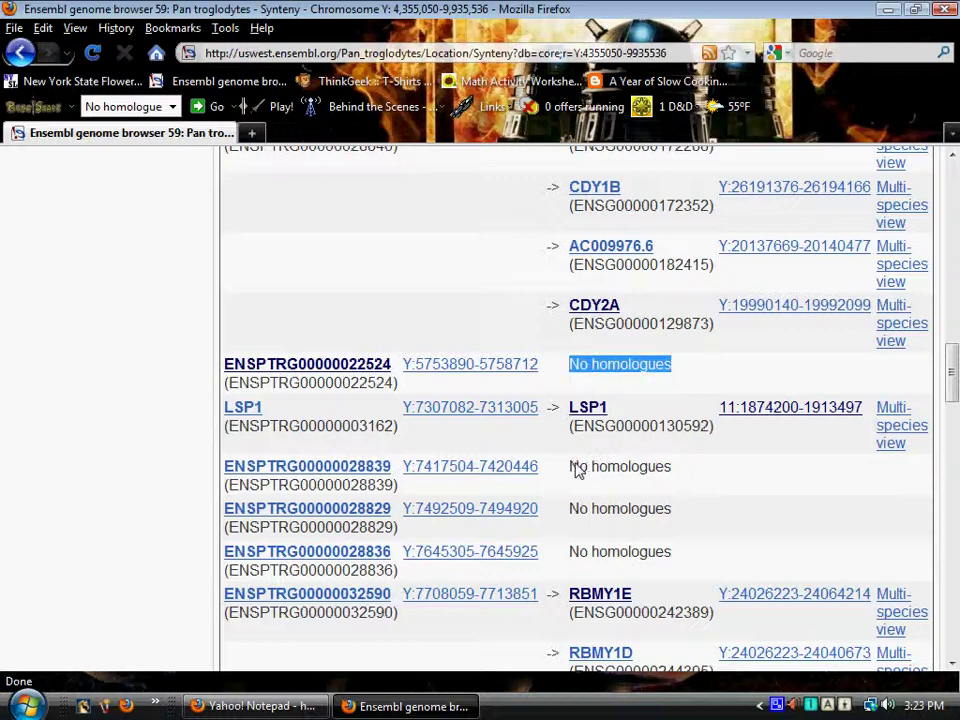
drag(570, 467, 621, 486)
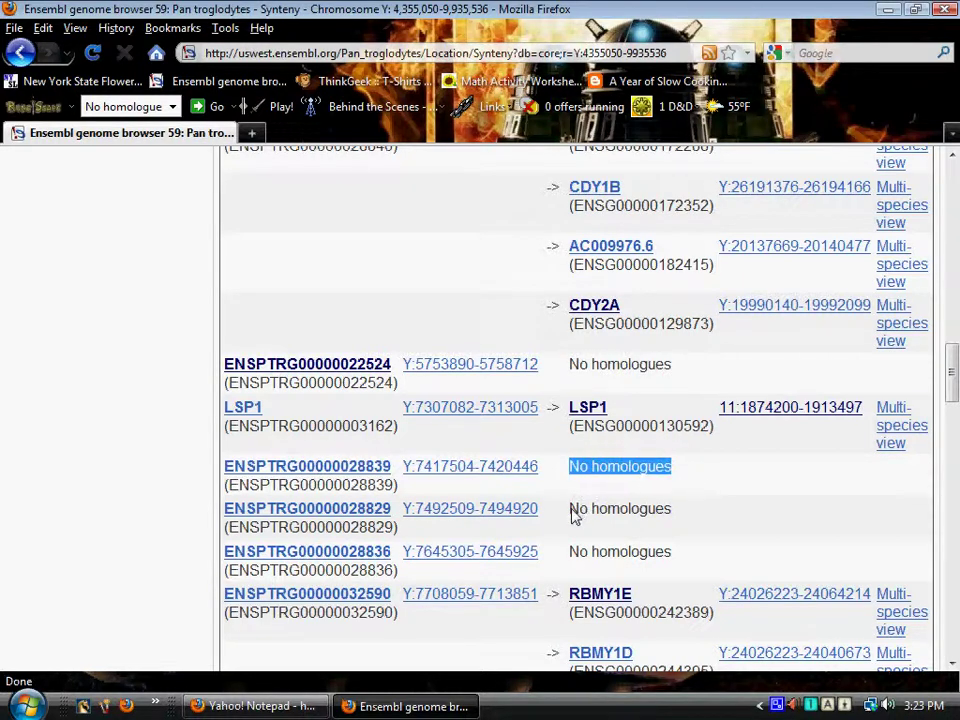
drag(573, 514, 706, 516)
drag(572, 551, 729, 546)
scroll(729, 540, down, 6)
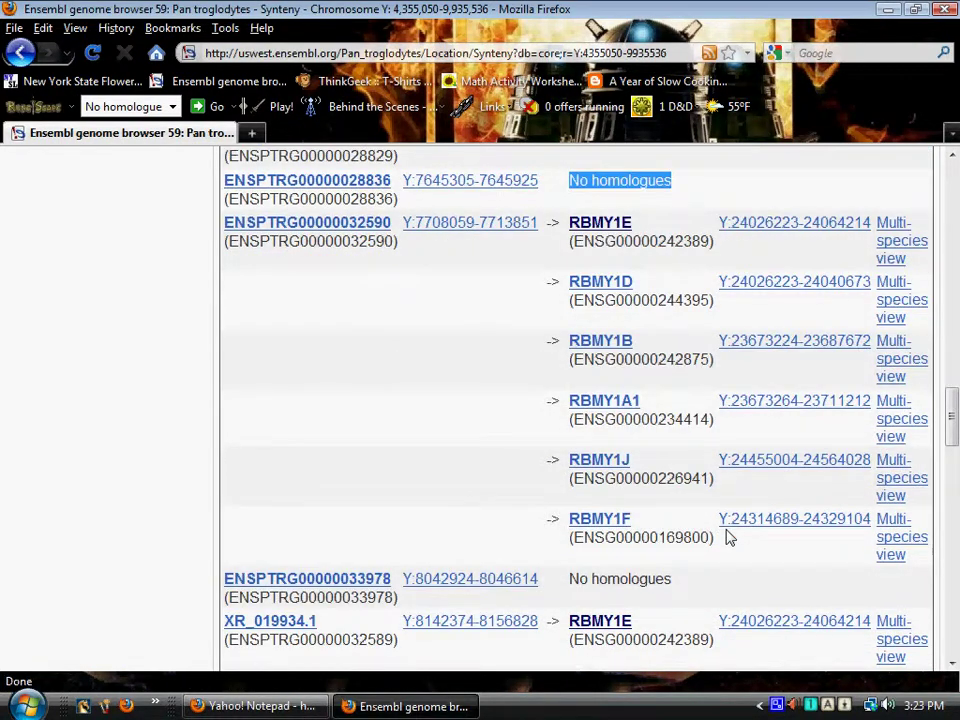
scroll(700, 538, down, 2)
drag(572, 457, 715, 473)
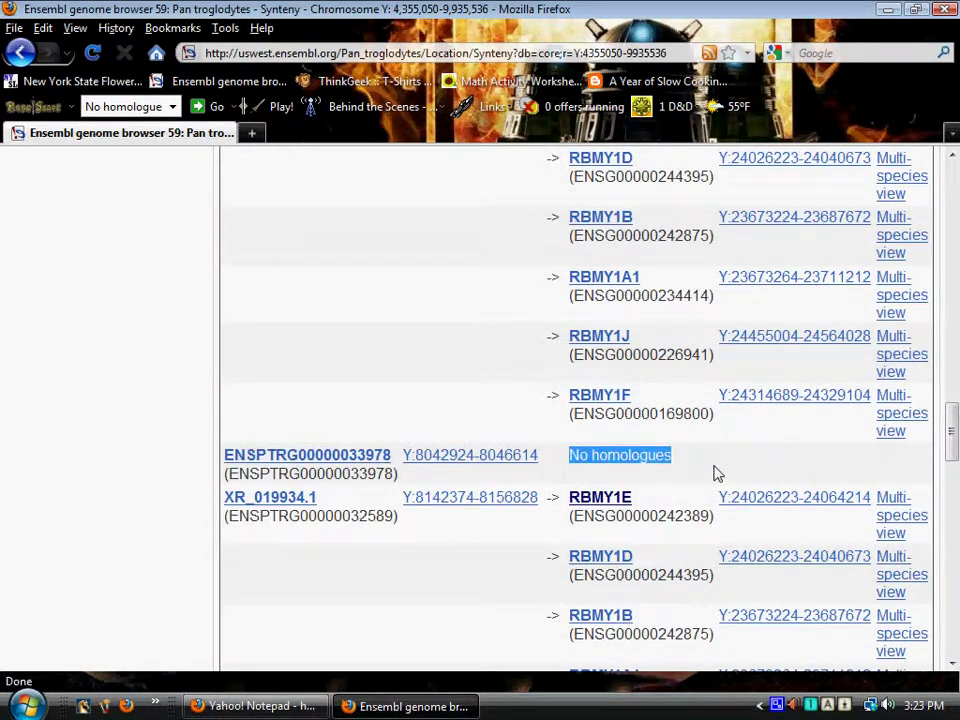
scroll(706, 476, down, 15)
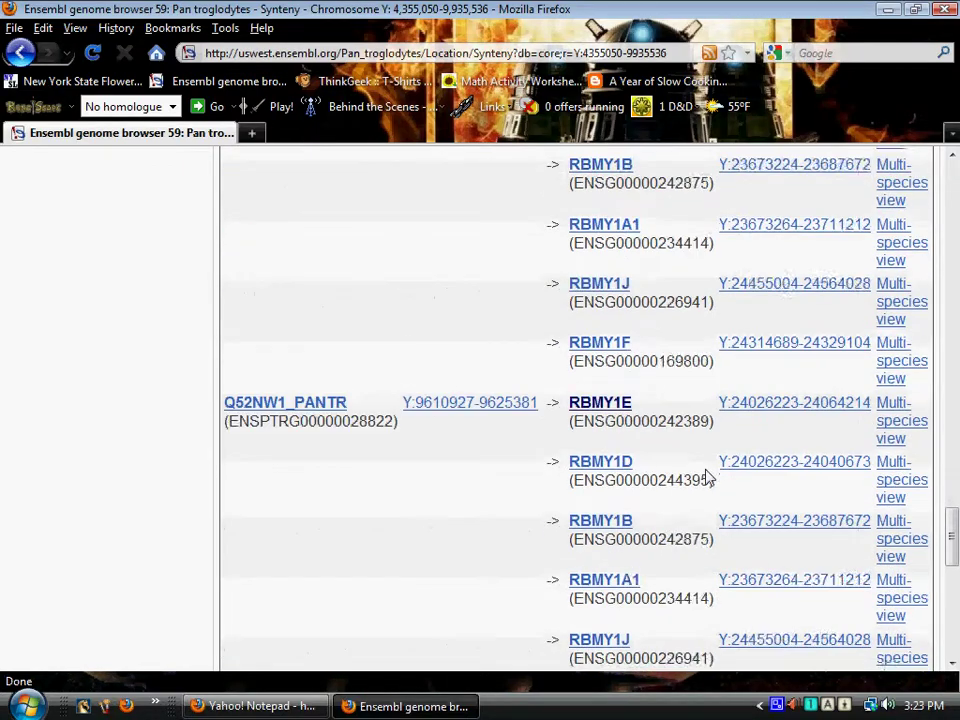
scroll(706, 476, down, 10)
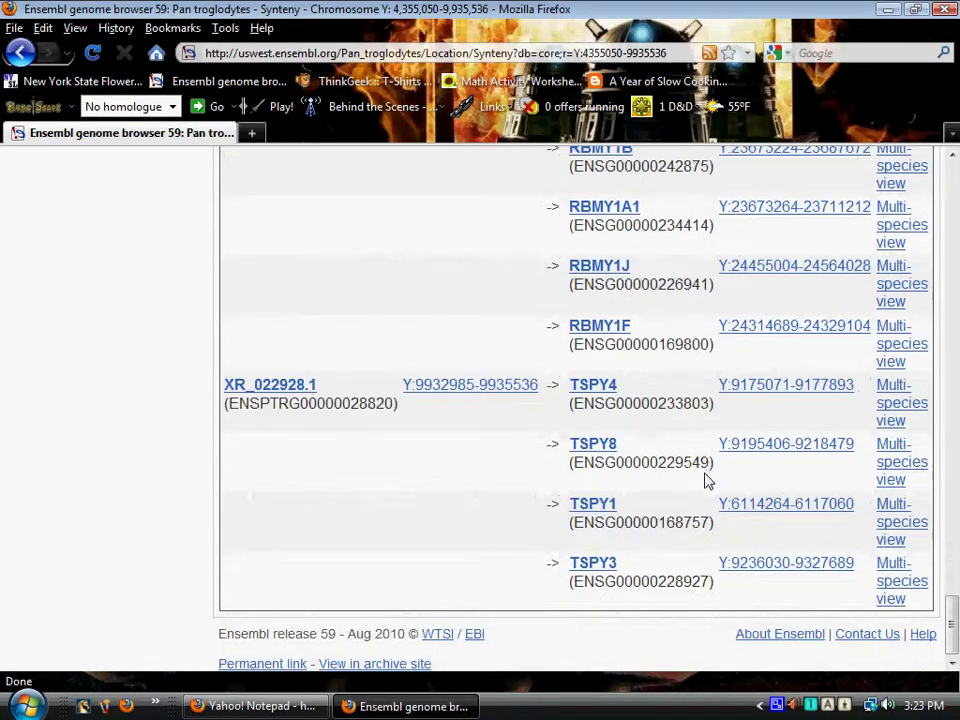
scroll(706, 478, up, 6)
scroll(705, 481, up, 10)
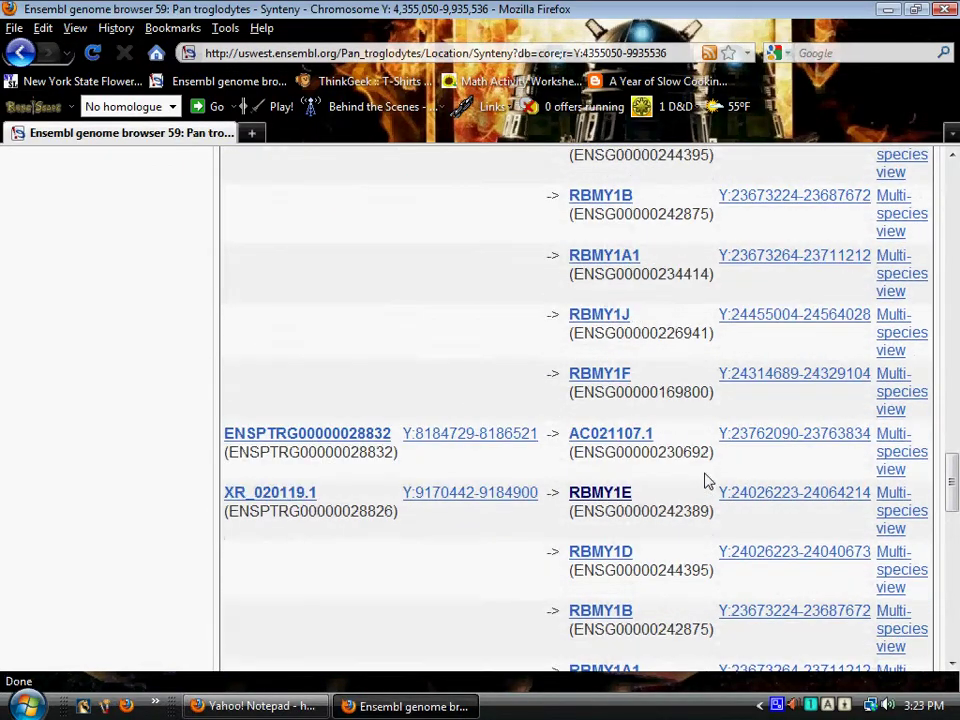
scroll(706, 480, up, 10)
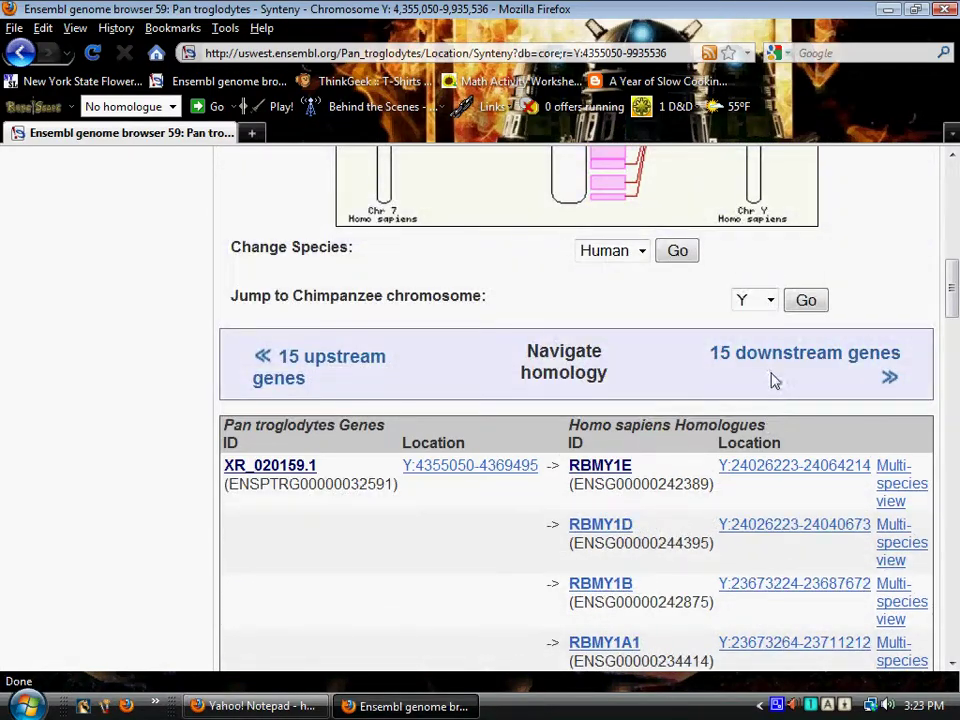
click(775, 362)
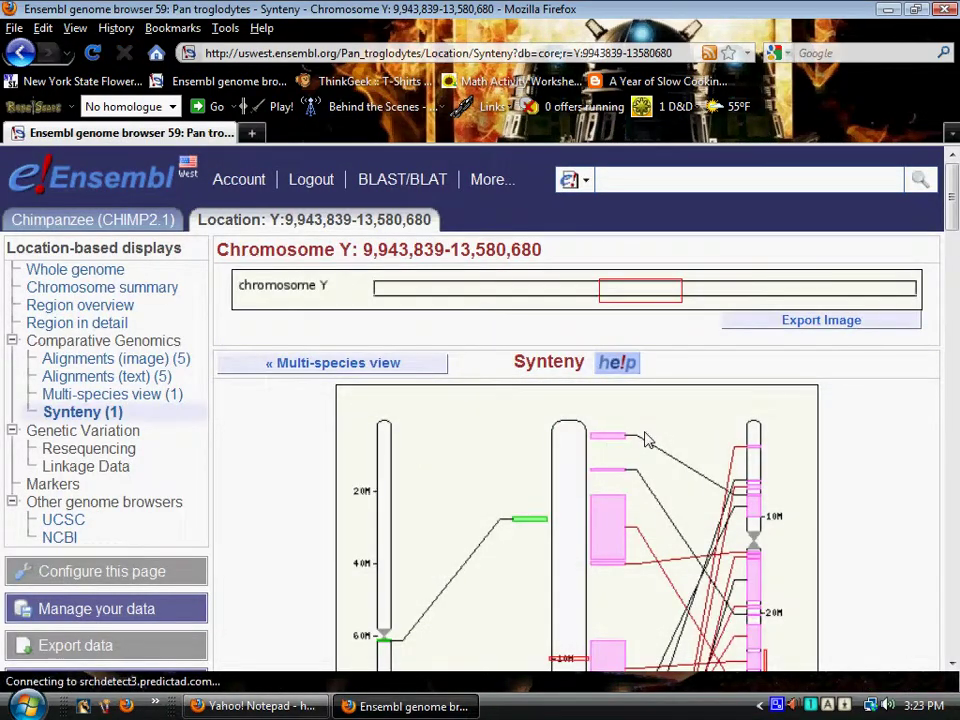
scroll(645, 439, down, 5)
scroll(645, 439, down, 5)
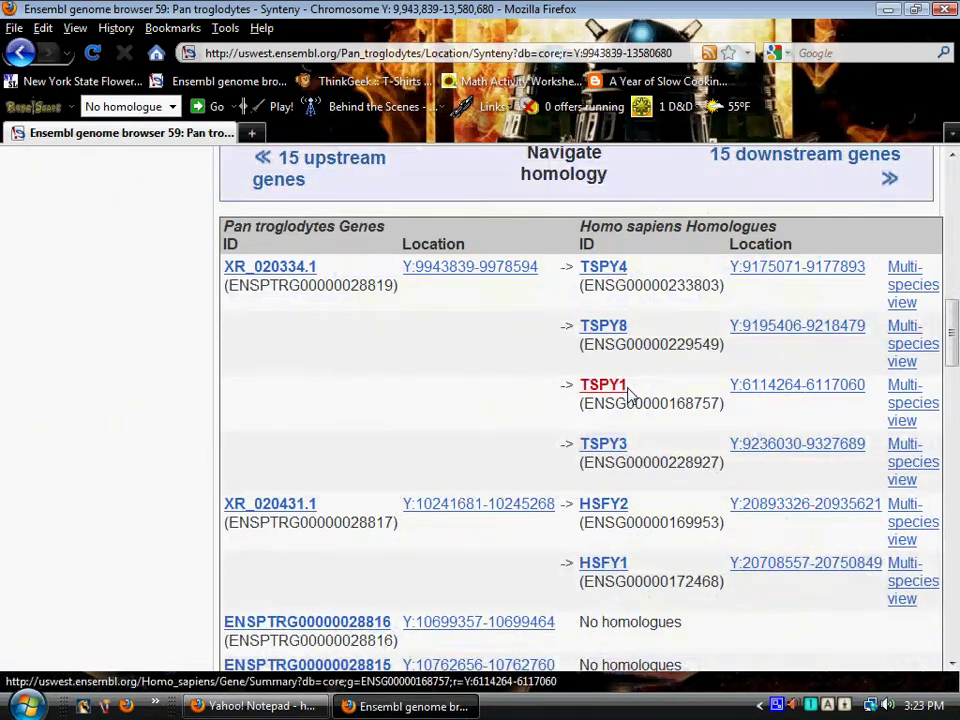
drag(578, 621, 682, 622)
scroll(639, 484, down, 6)
drag(586, 303, 739, 315)
scroll(675, 354, down, 6)
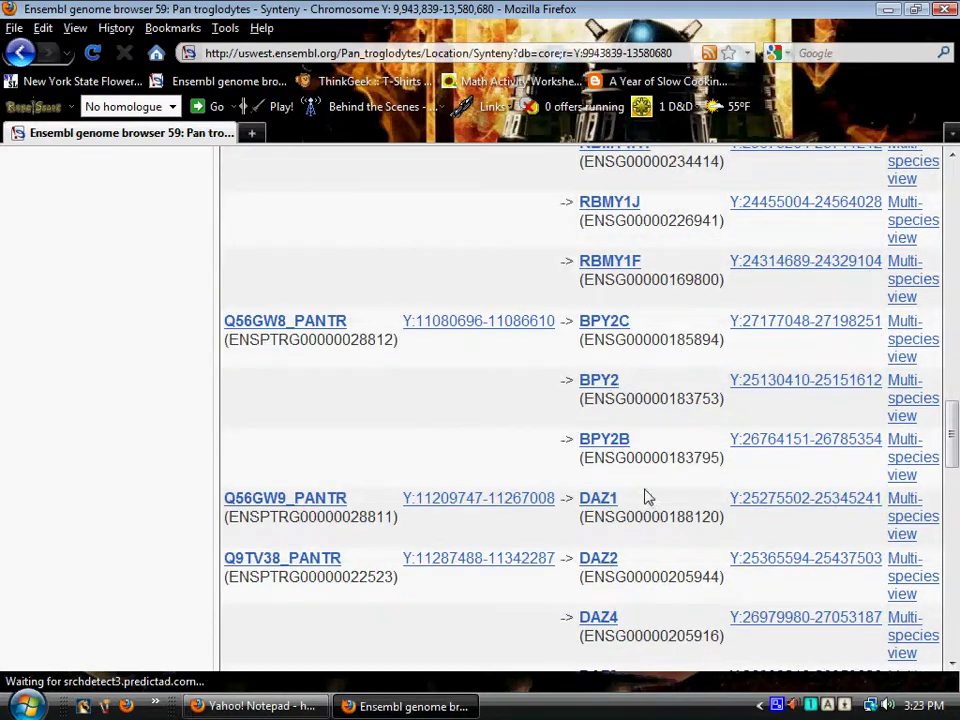
scroll(645, 502, down, 6)
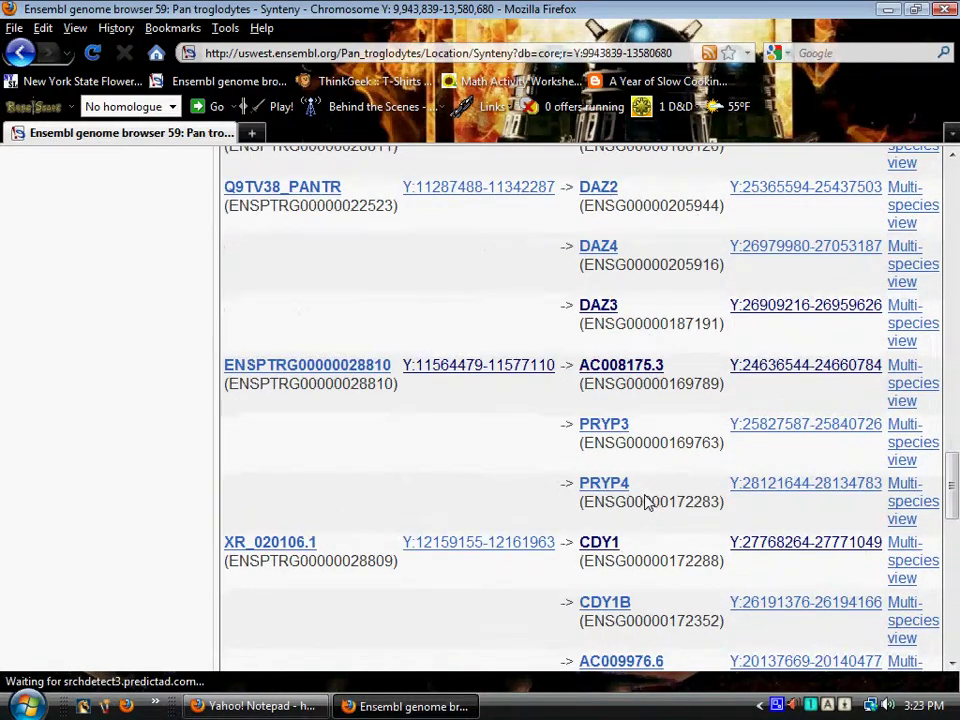
scroll(645, 502, down, 4)
scroll(645, 502, down, 4)
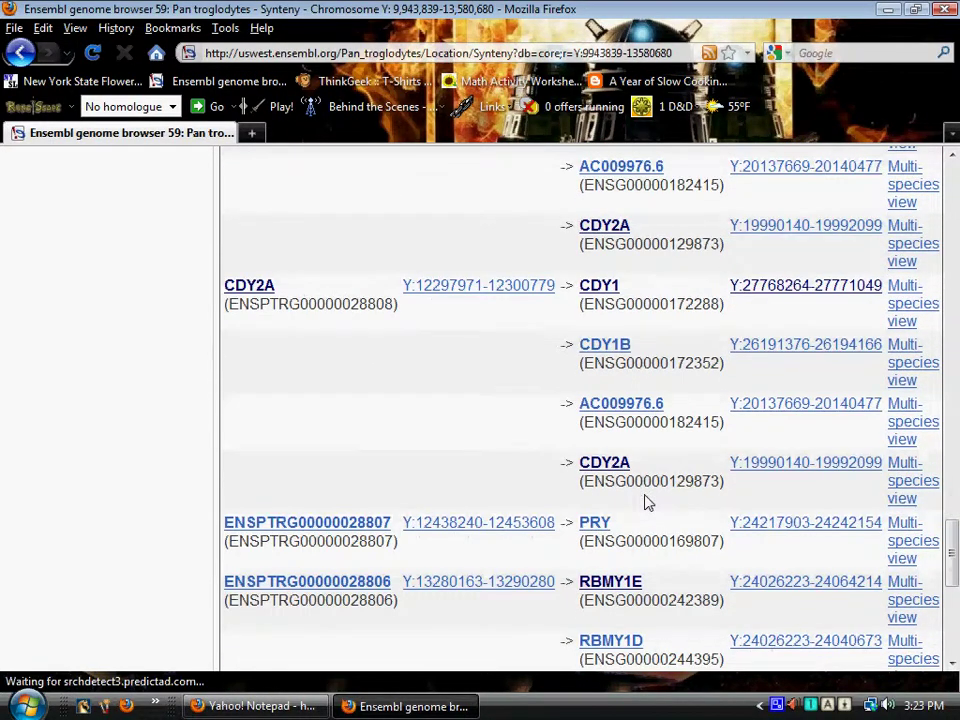
scroll(645, 501, down, 7)
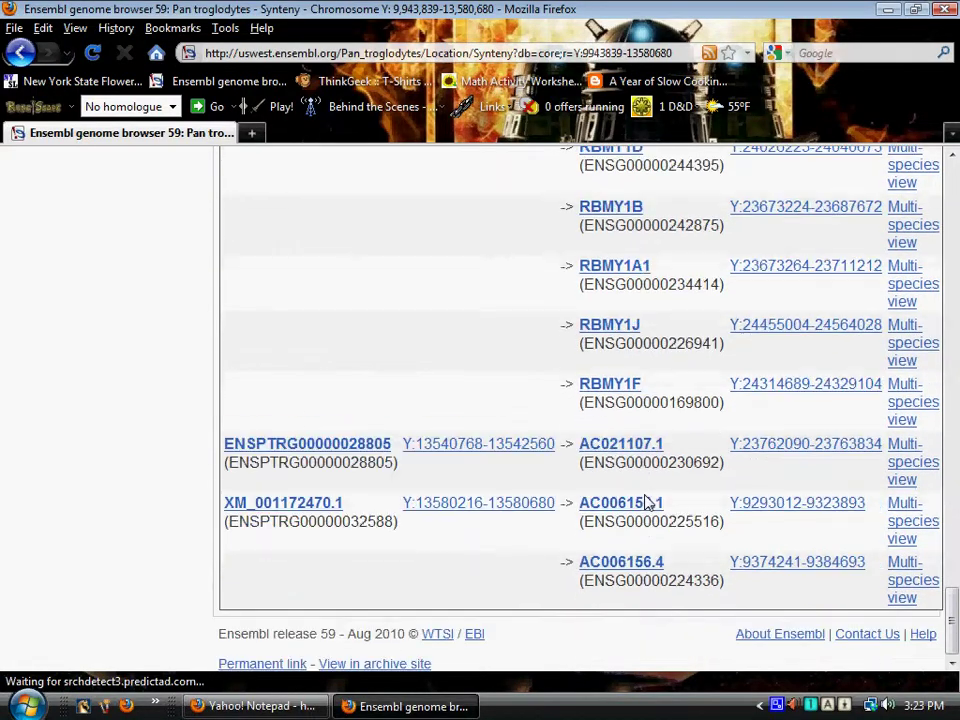
scroll(645, 502, up, 17)
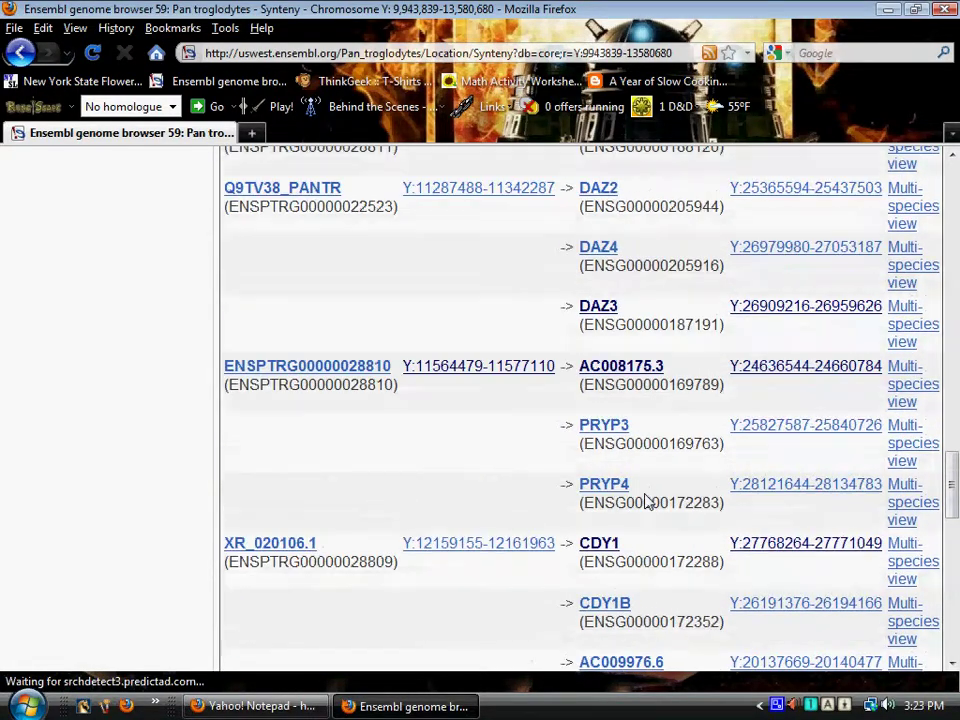
scroll(645, 502, up, 8)
scroll(698, 440, up, 4)
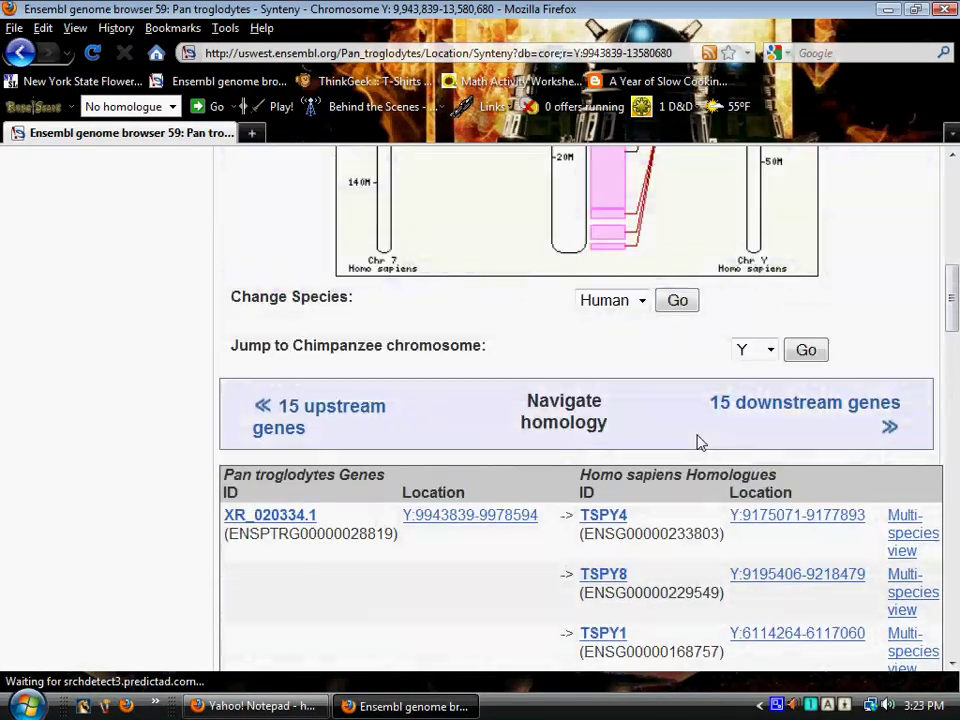
Step: Page to the Y:13,585,173-17,773,141 genes and highlight the first No homologues entry
click(754, 417)
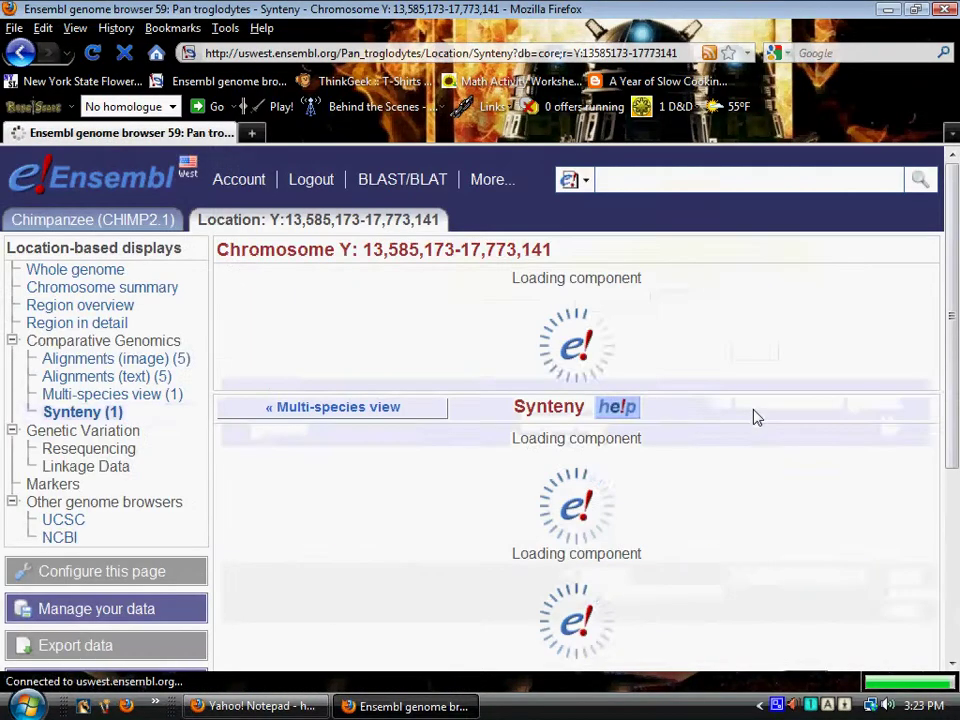
scroll(698, 439, down, 18)
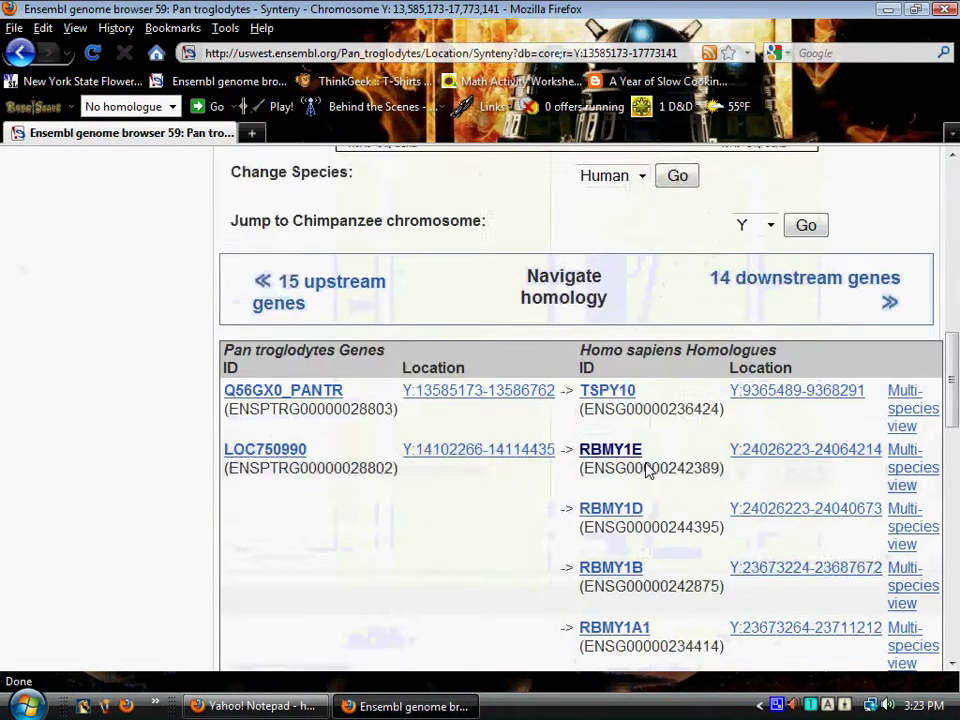
scroll(648, 467, up, 2)
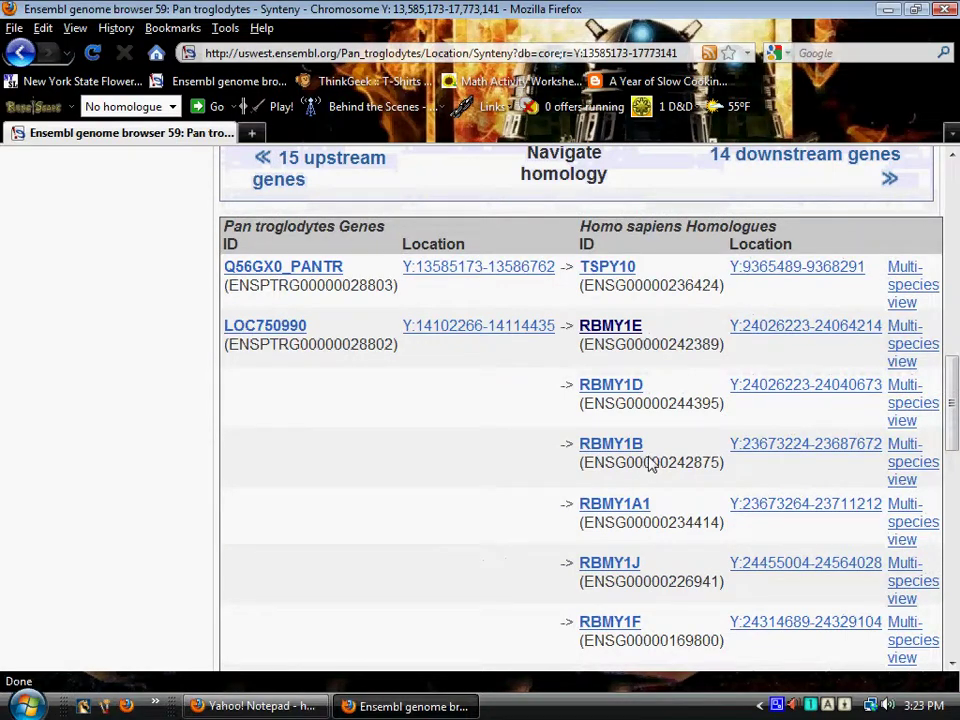
scroll(650, 463, down, 10)
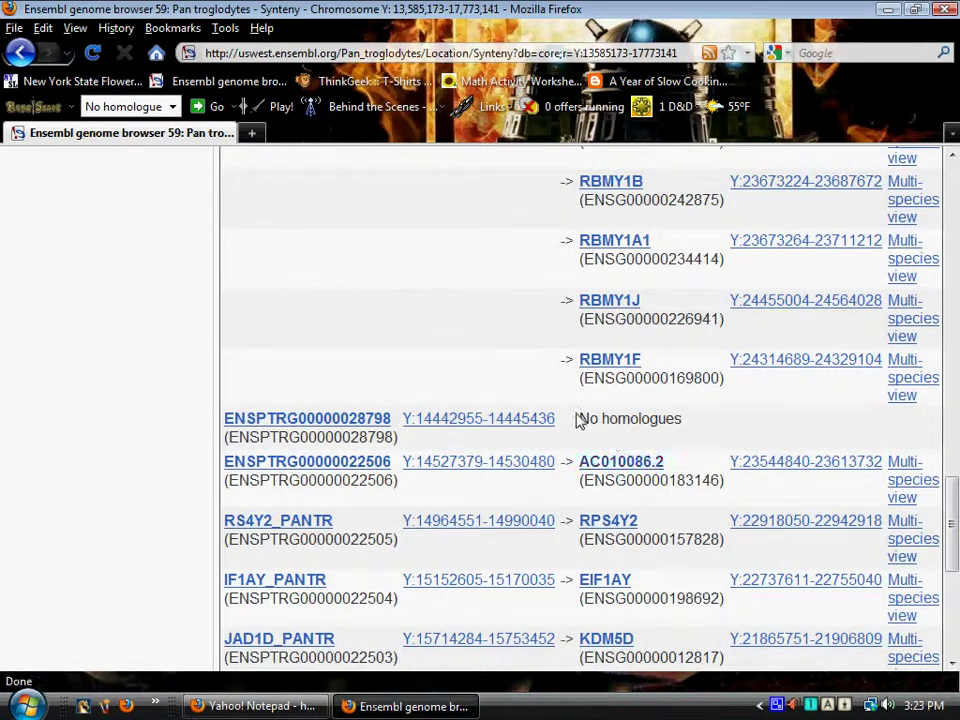
drag(578, 420, 711, 433)
scroll(681, 444, down, 6)
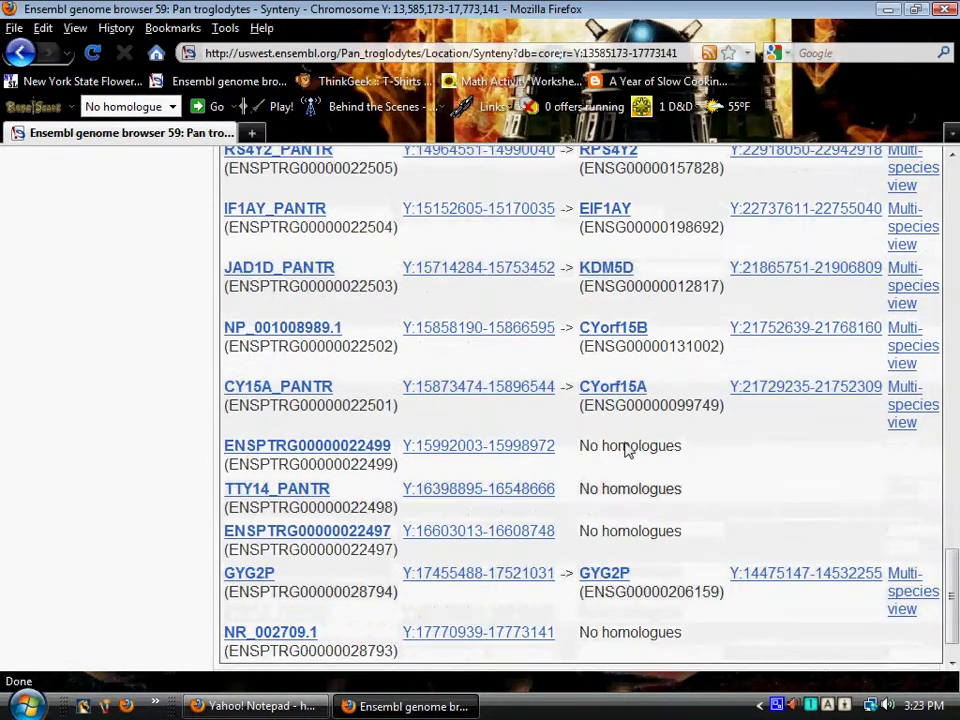
drag(580, 447, 690, 450)
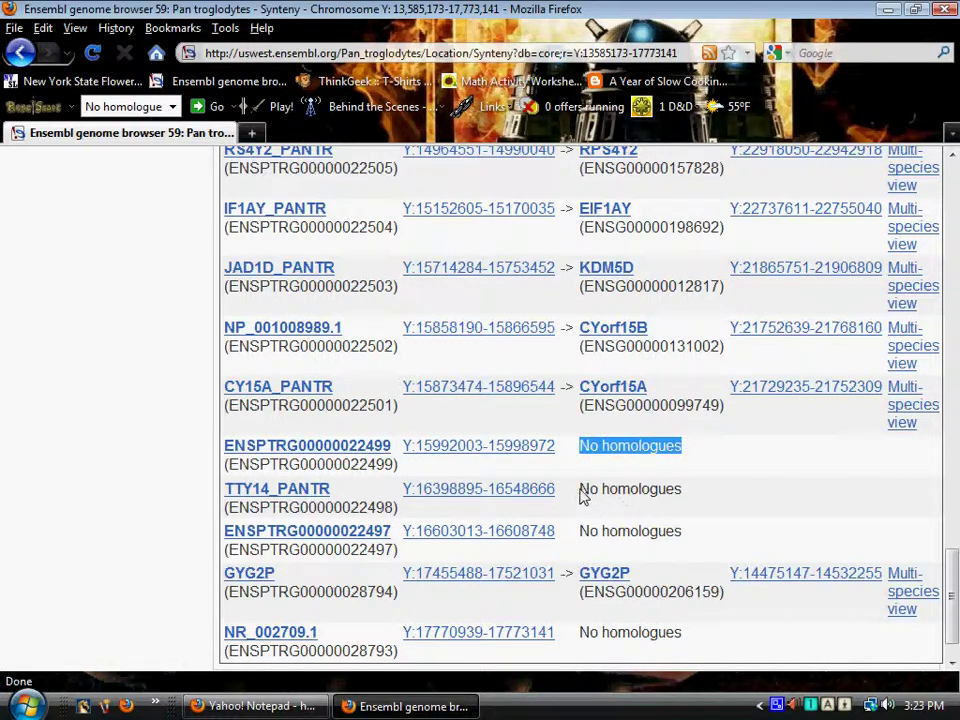
drag(578, 490, 696, 495)
drag(580, 531, 721, 534)
scroll(722, 535, down, 1)
drag(582, 587, 711, 589)
scroll(680, 352, up, 12)
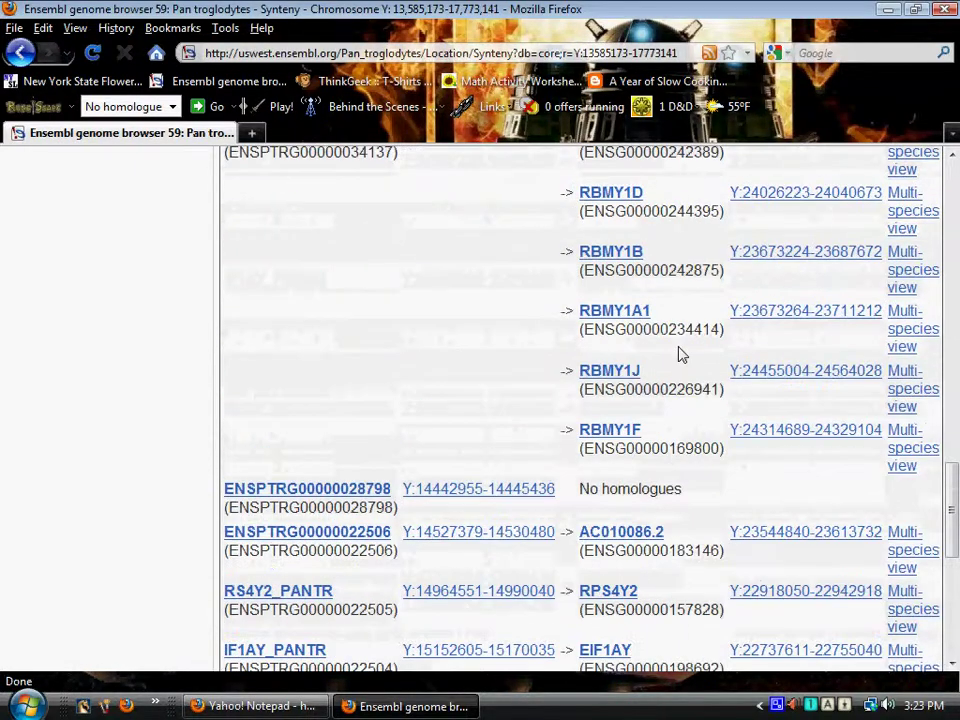
click(779, 237)
scroll(612, 345, down, 10)
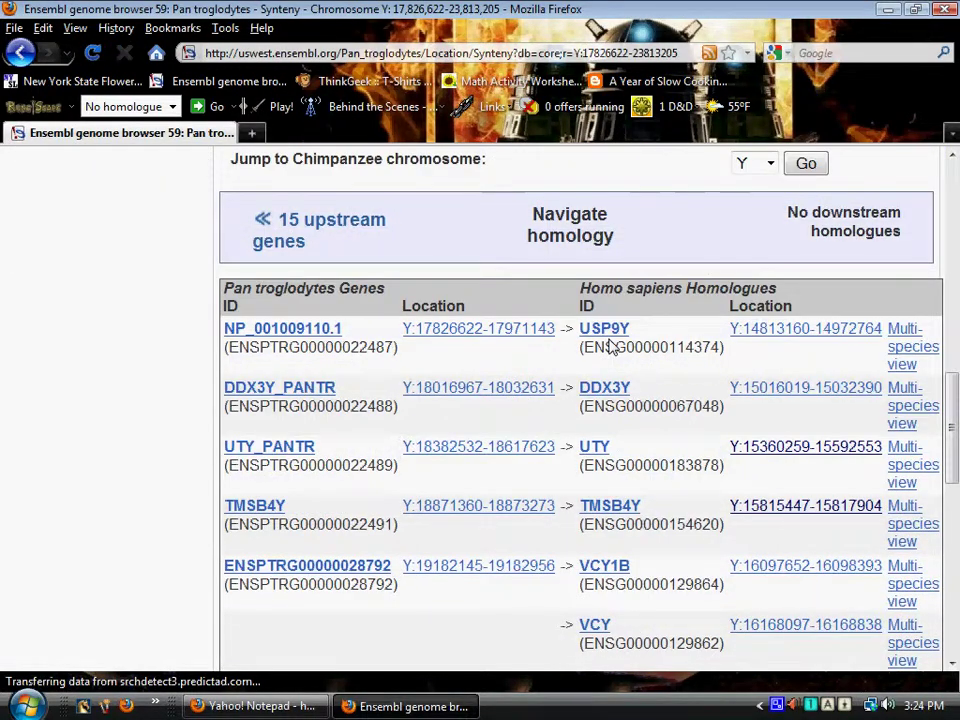
scroll(612, 345, down, 4)
scroll(612, 345, down, 6)
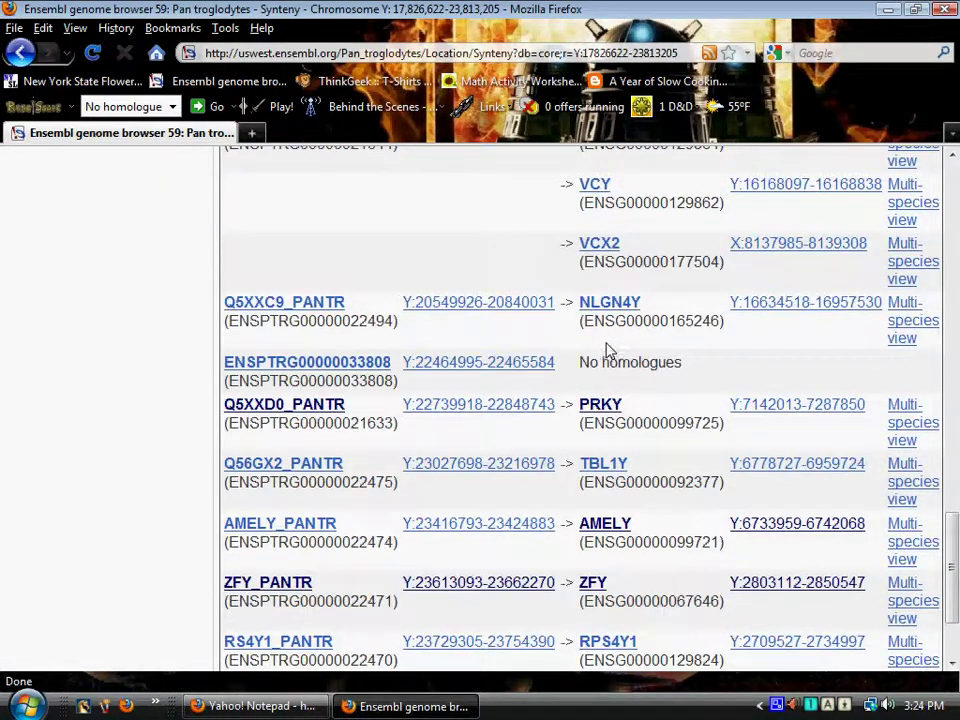
drag(580, 364, 700, 368)
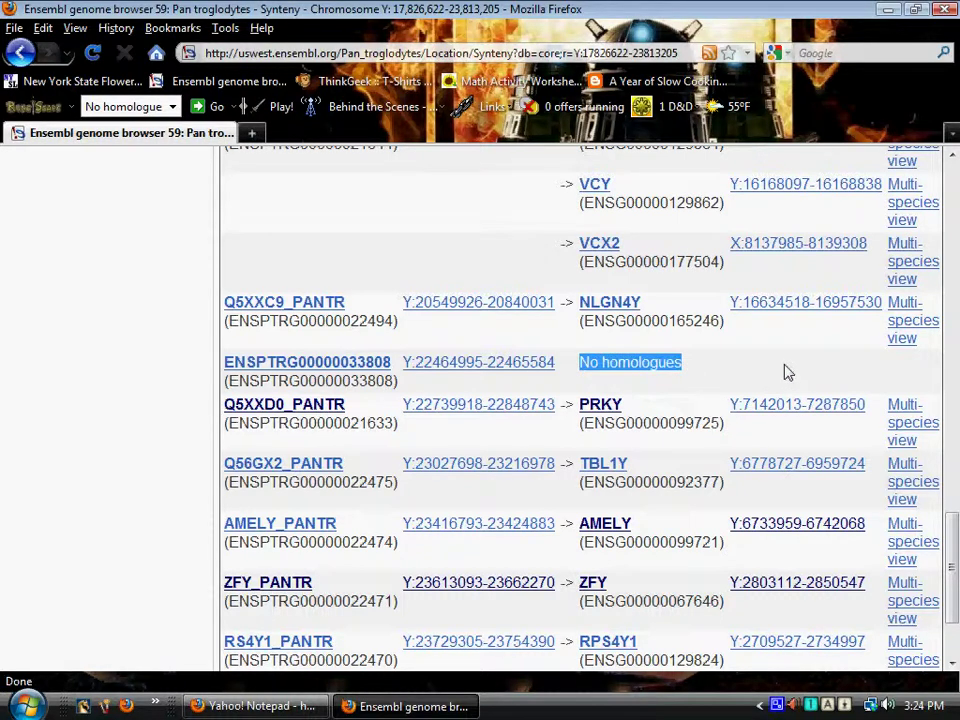
scroll(788, 372, down, 3)
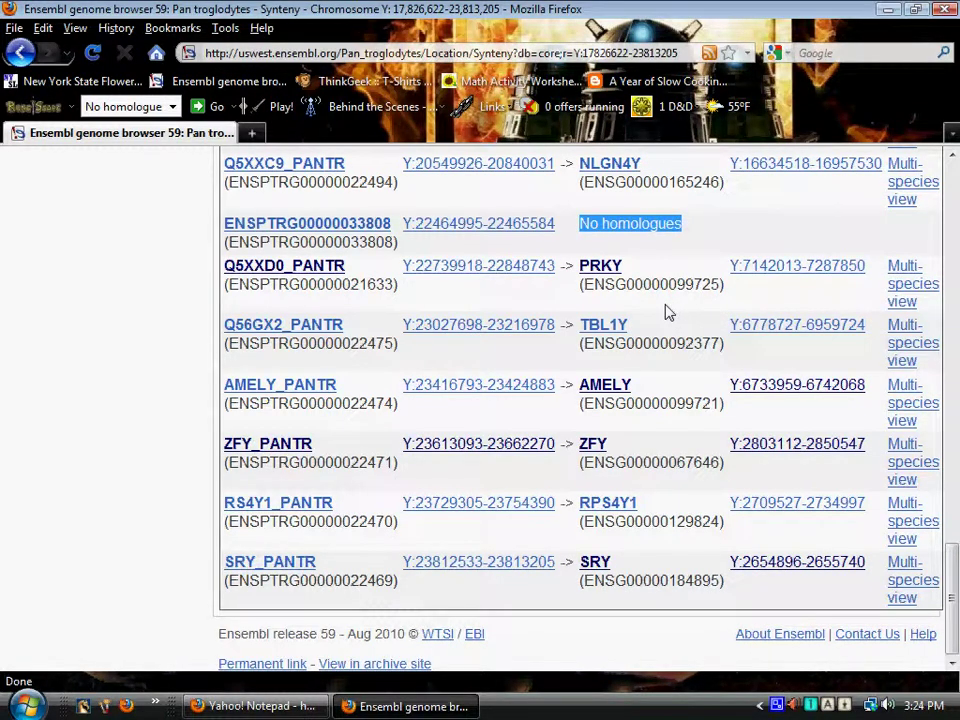
scroll(377, 298, up, 15)
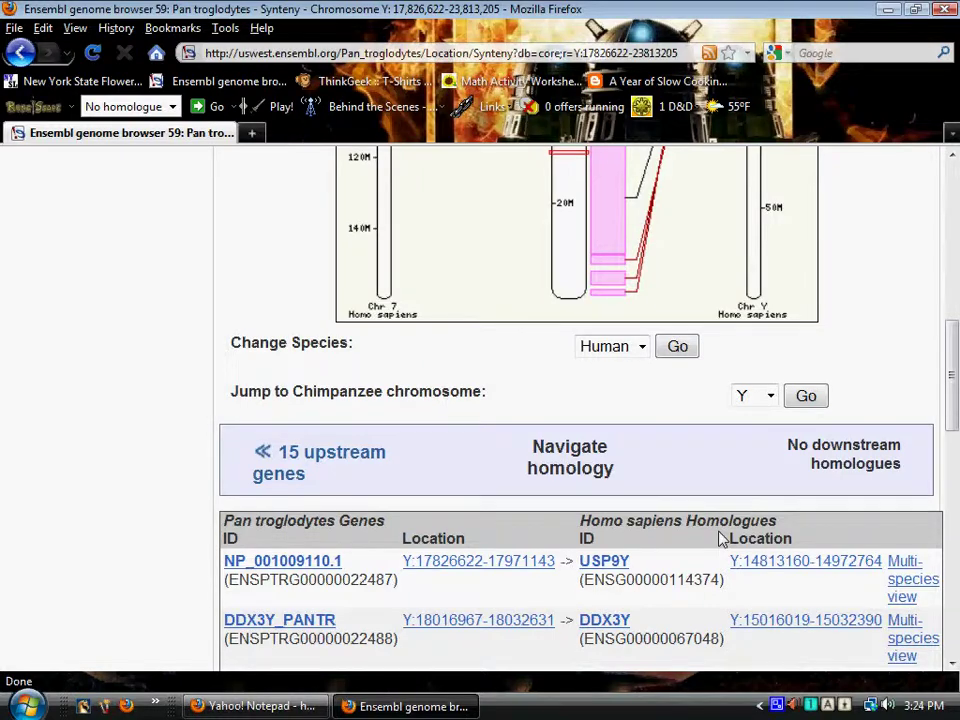
scroll(722, 540, down, 10)
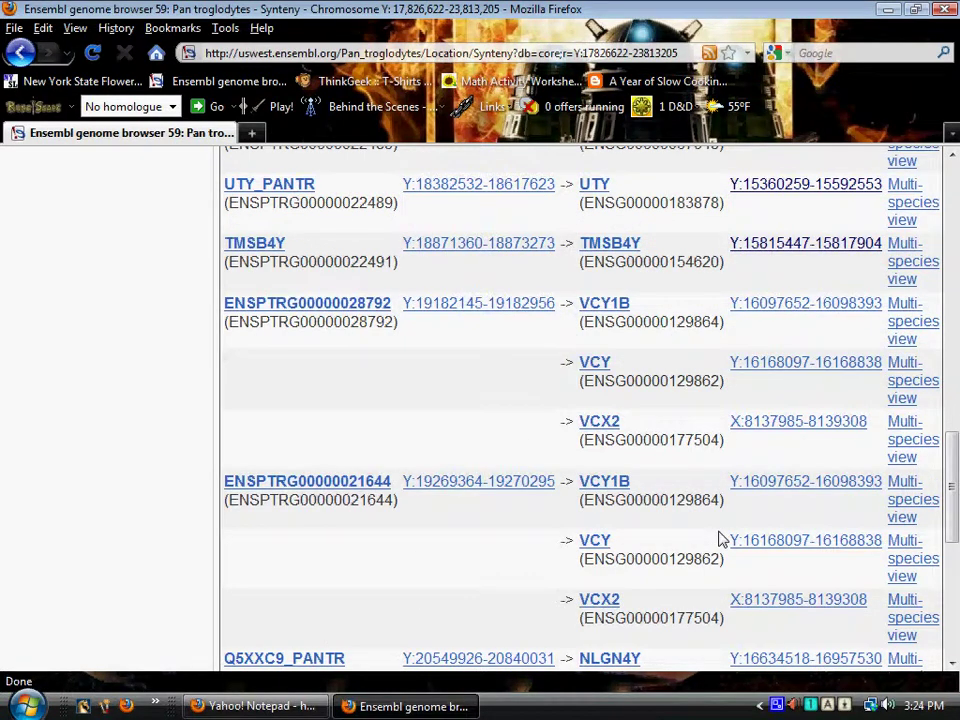
scroll(722, 540, down, 3)
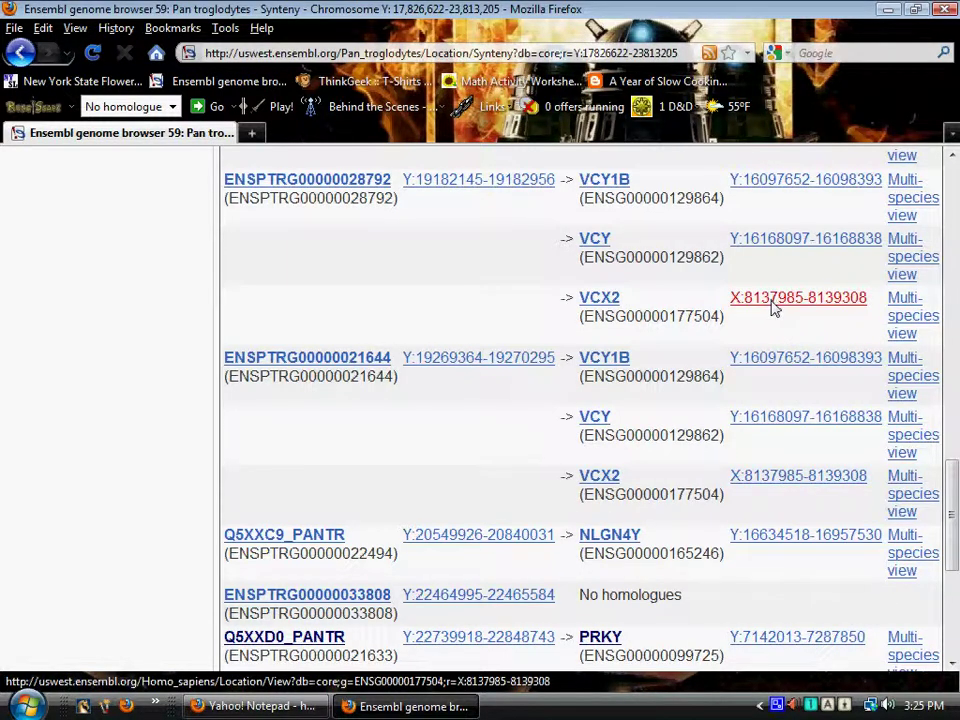
scroll(780, 305, up, 4)
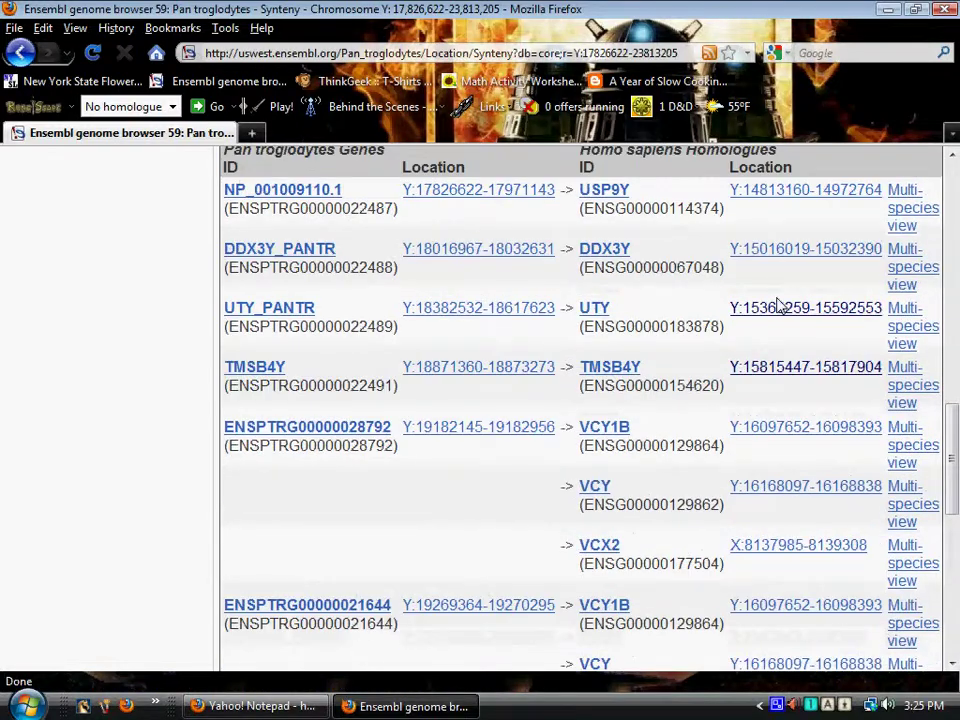
scroll(780, 305, up, 2)
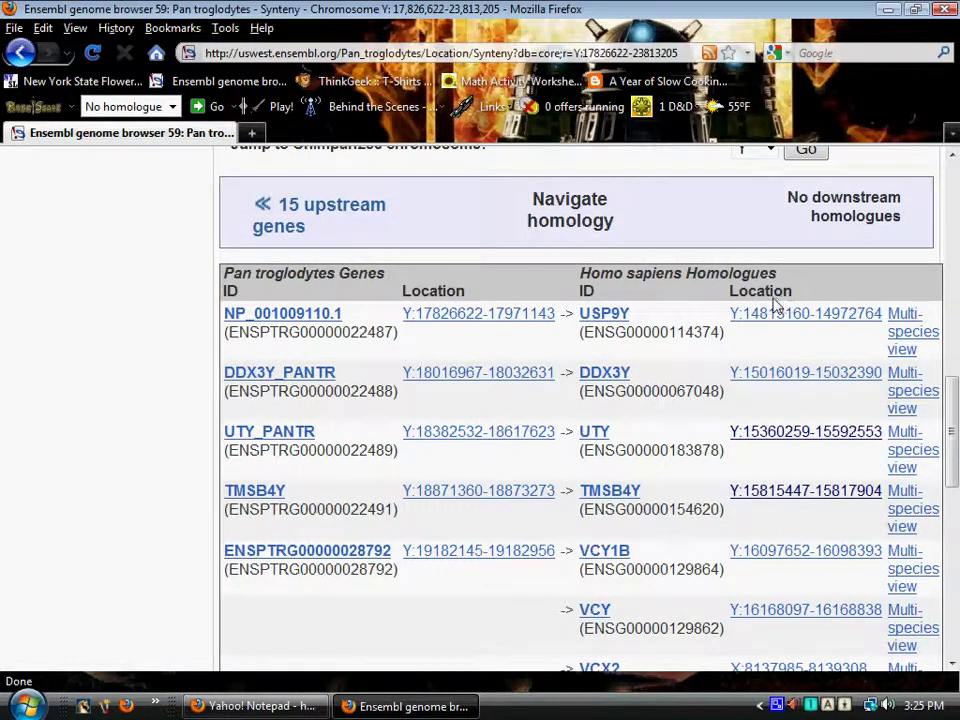
Step: Page 15 genes upstream and scroll through that homologue table
click(311, 215)
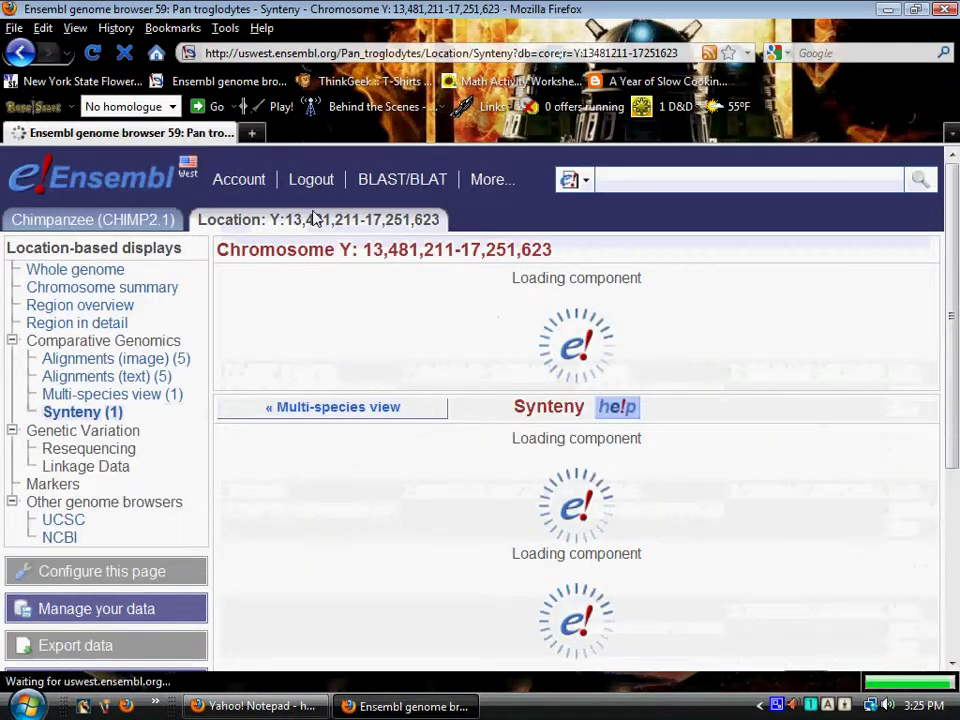
scroll(718, 339, down, 5)
scroll(718, 338, down, 15)
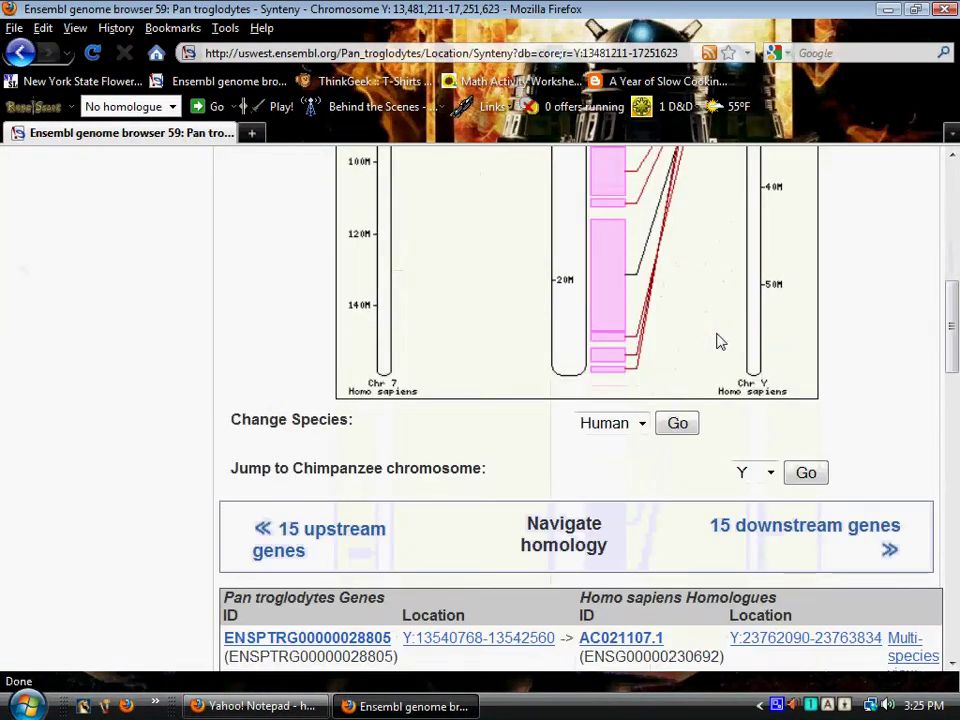
scroll(716, 341, down, 10)
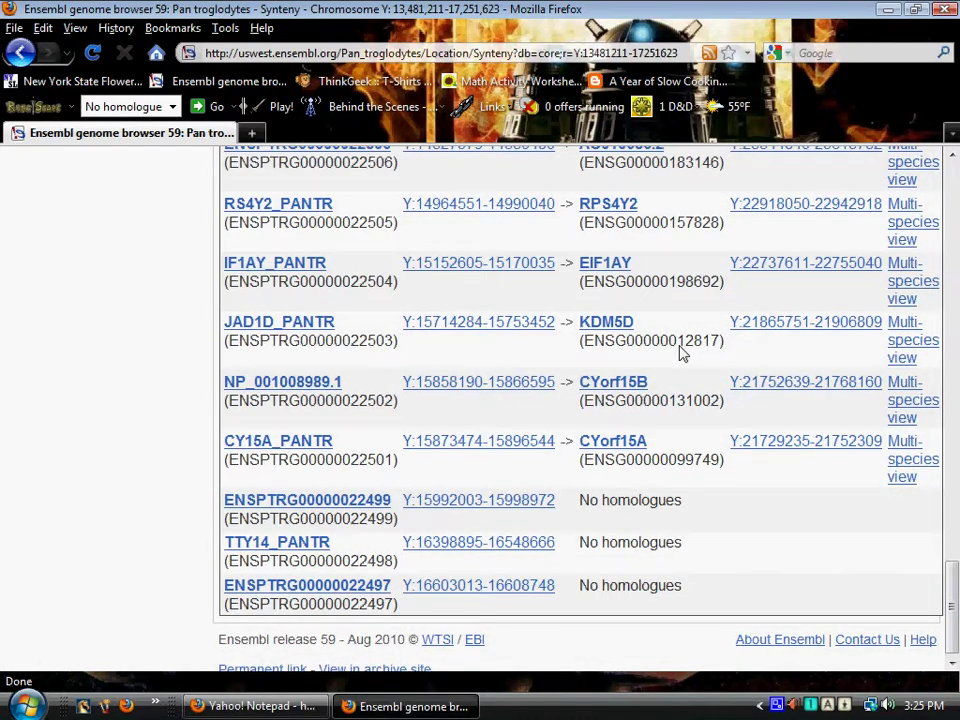
scroll(680, 351, up, 20)
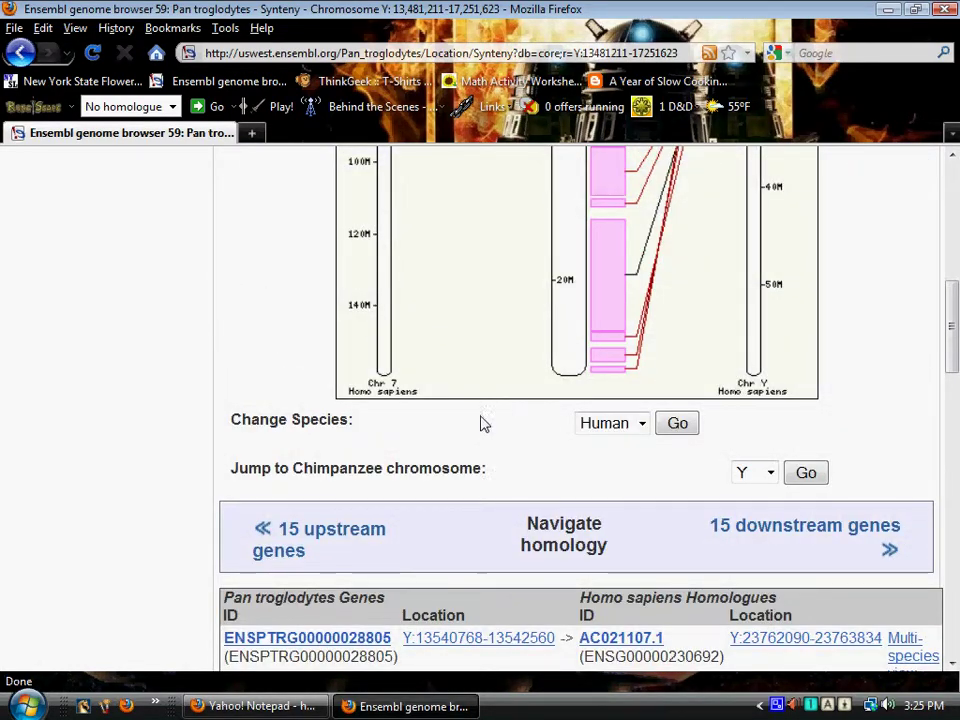
Step: Page another 15 genes upstream and scan its homologue table
click(288, 553)
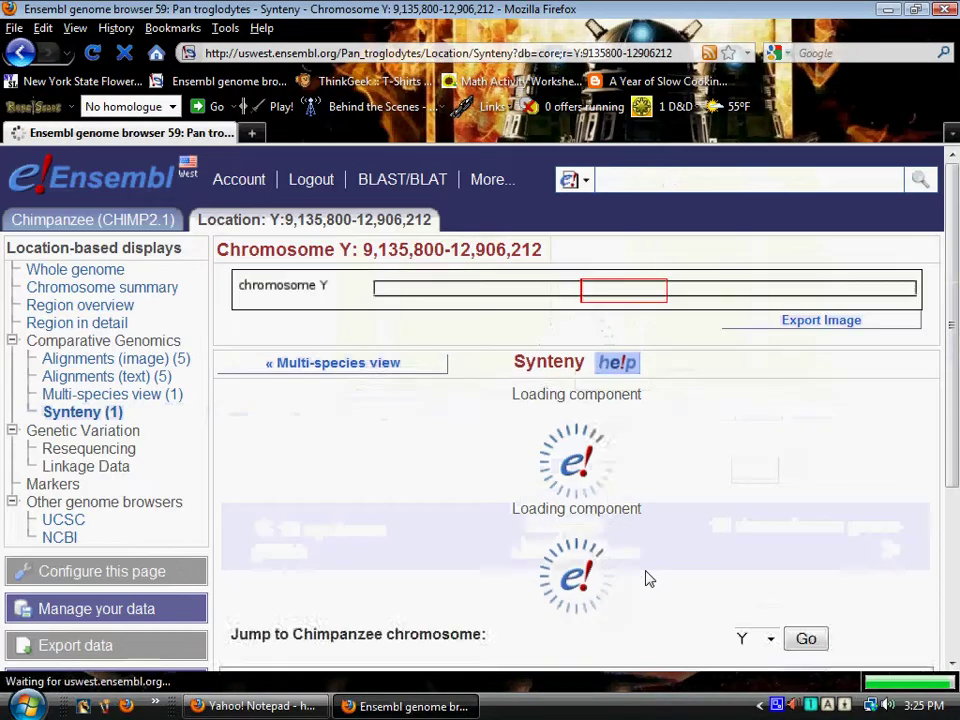
scroll(697, 546, down, 15)
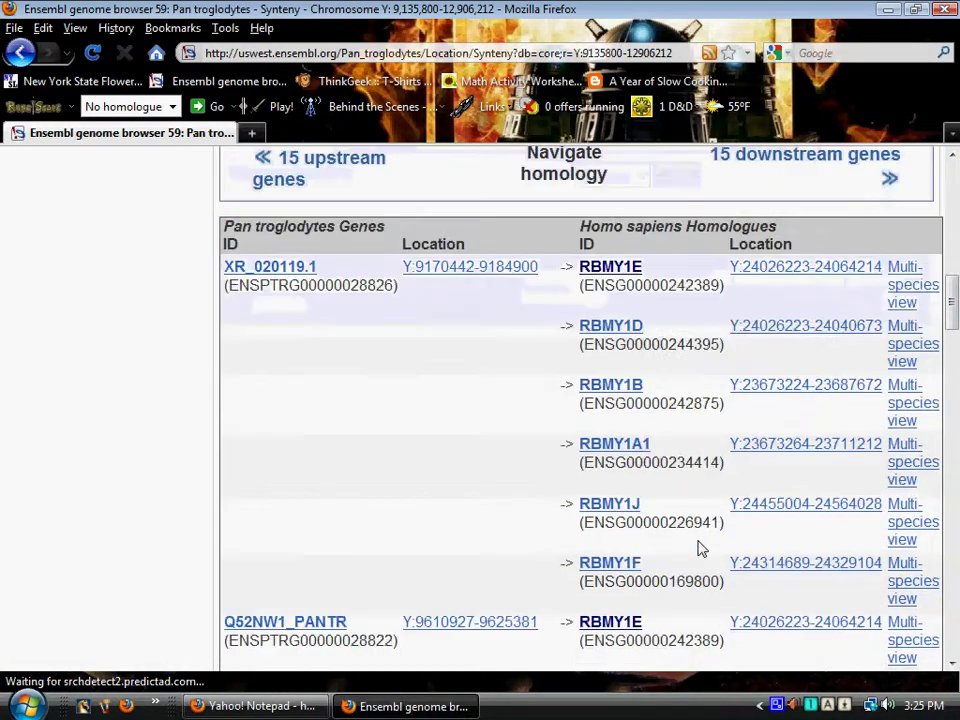
scroll(700, 547, down, 20)
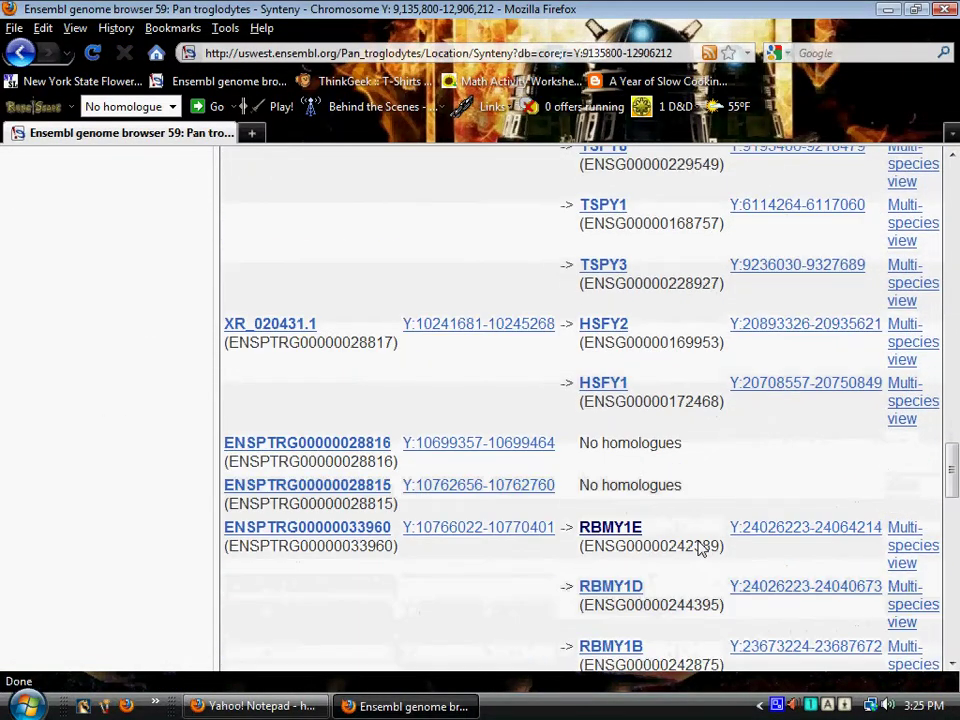
scroll(700, 548, down, 12)
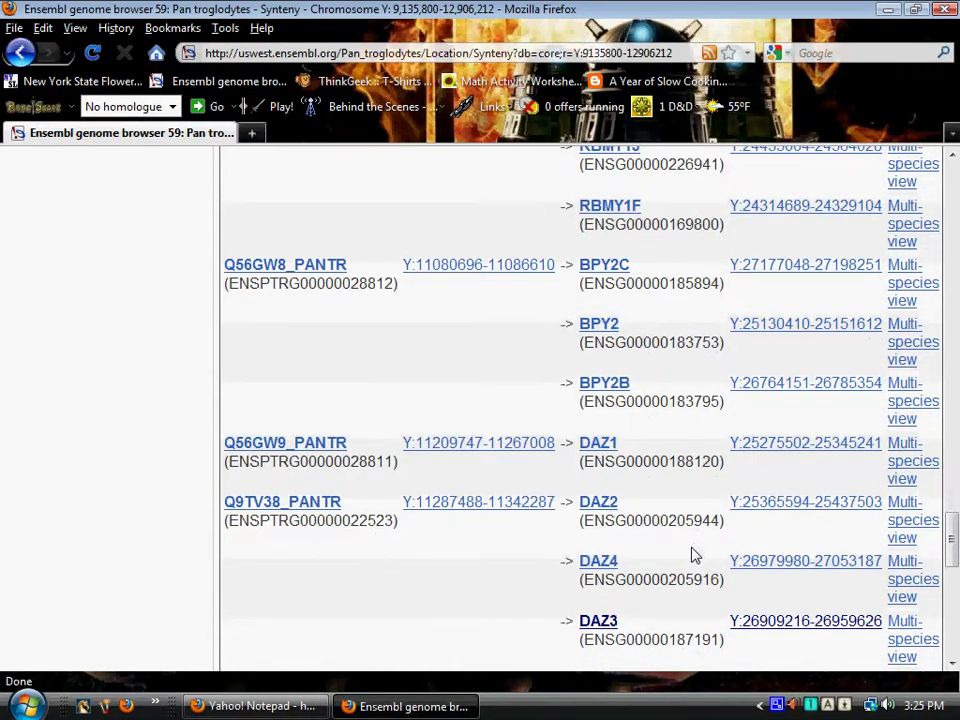
scroll(694, 554, down, 14)
scroll(686, 562, up, 2)
scroll(686, 564, up, 20)
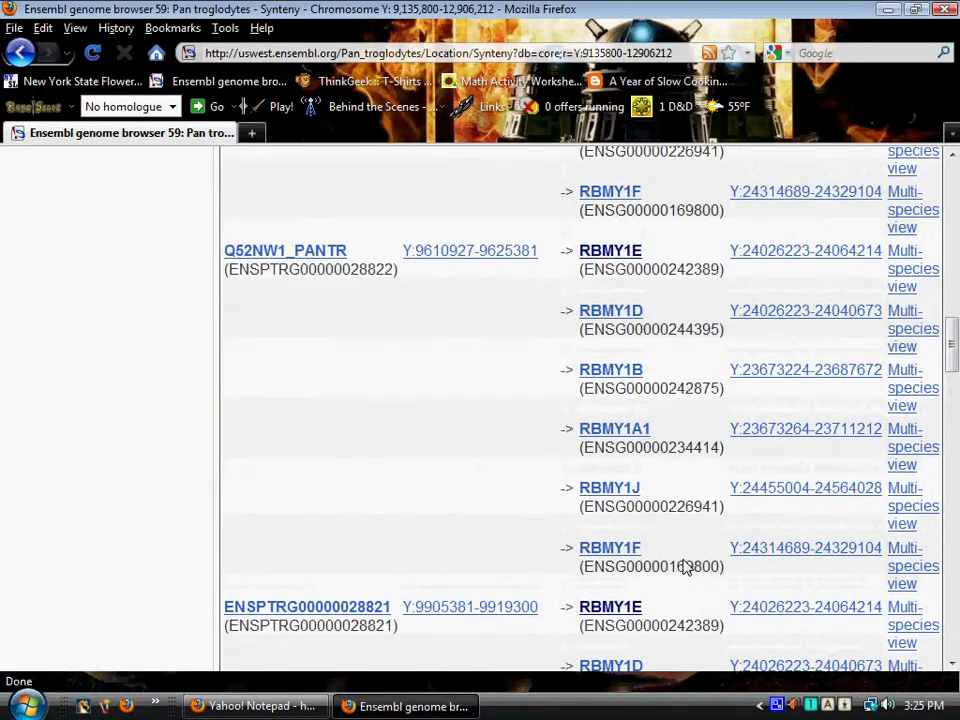
scroll(686, 566, up, 10)
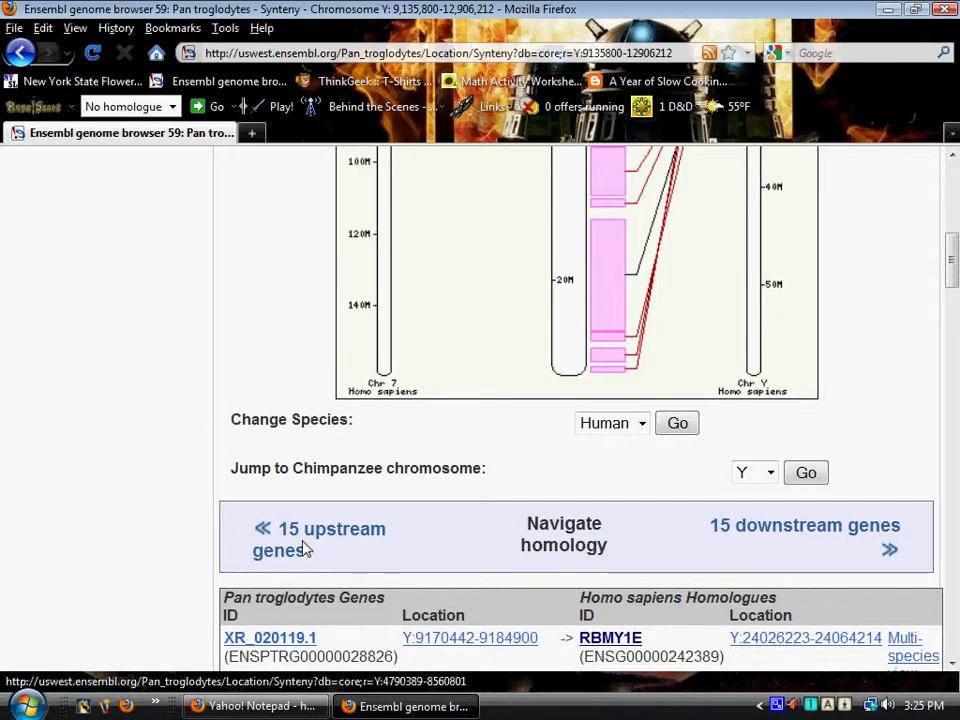
Step: Page upstream once more to Y:4,790,389-8,560,801, where XR_023856.1 pairs with human CDY genes
click(305, 544)
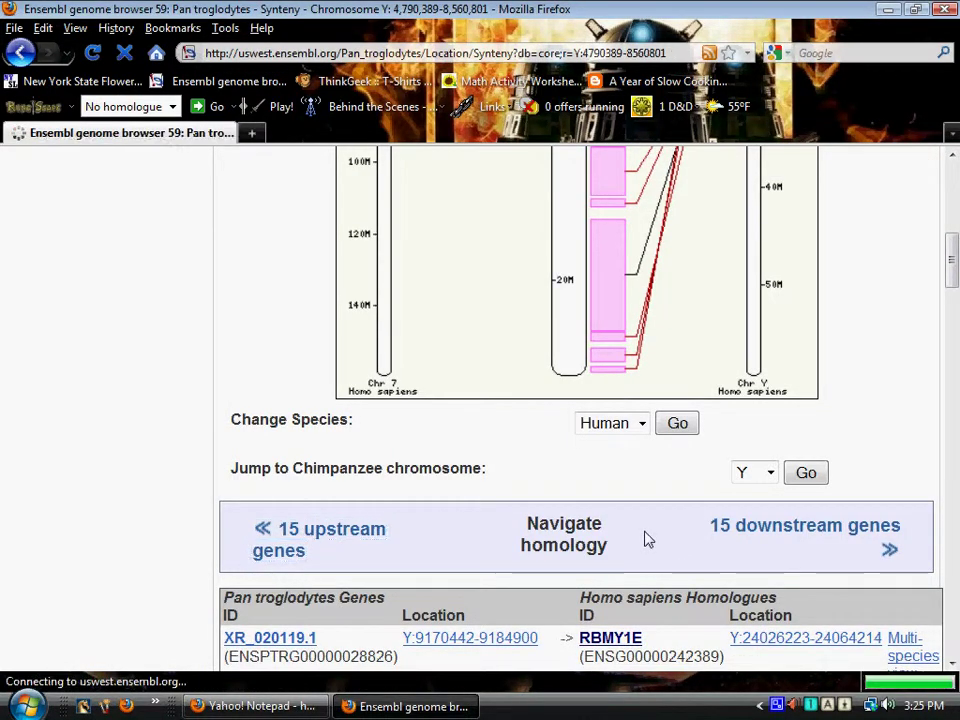
scroll(645, 540, down, 5)
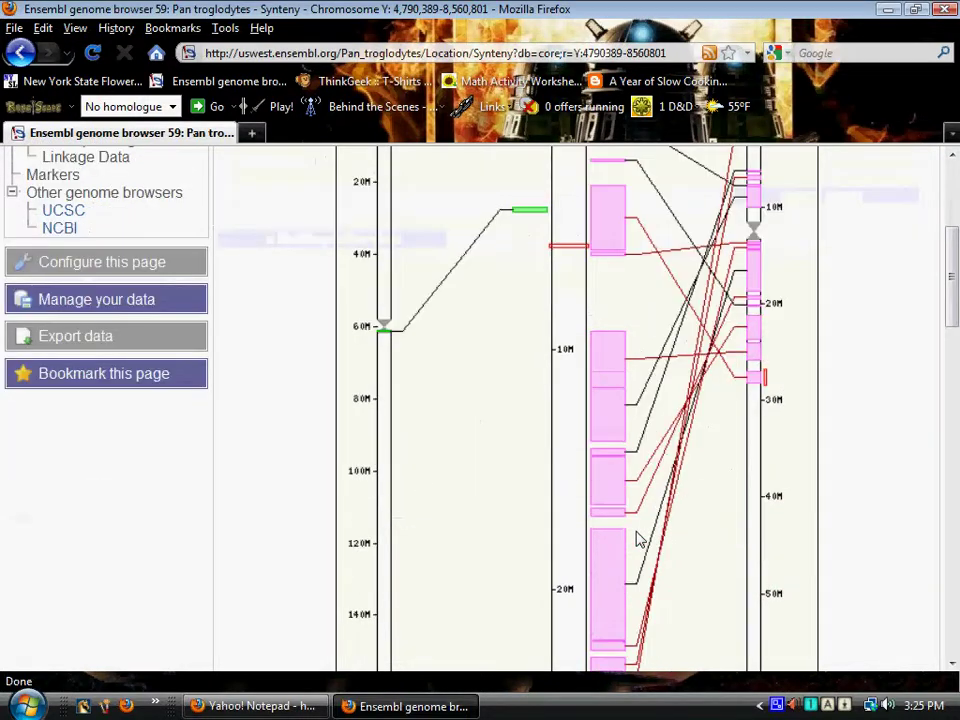
scroll(640, 540, down, 10)
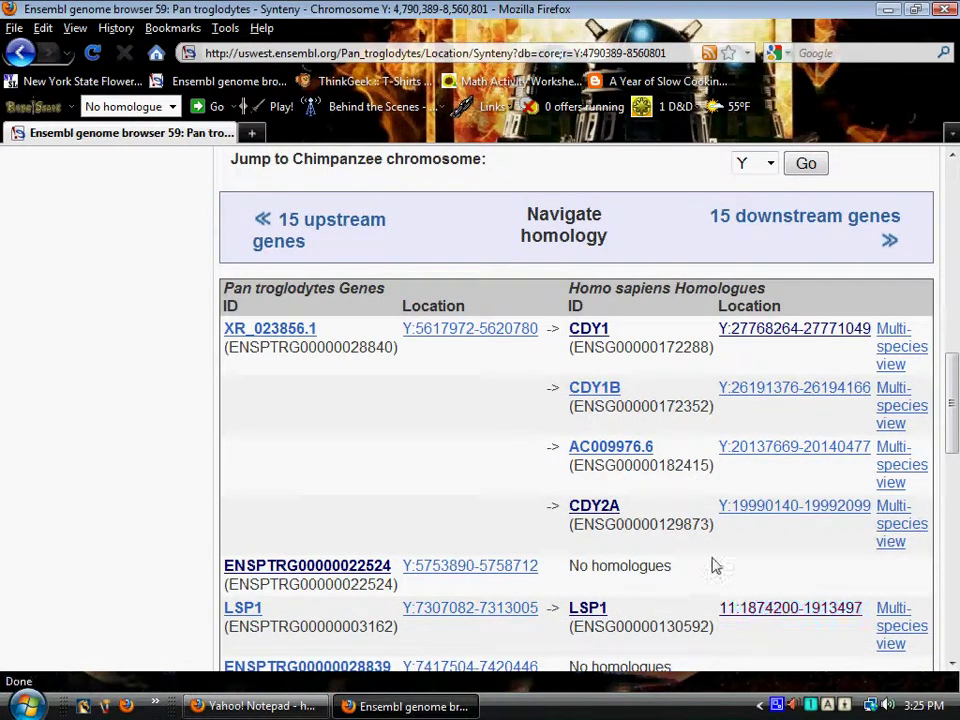
Step: Page to Y:444,978-4,215,390 and read to the footer, finding Q56GW8_PANTR matched to BPY2, BPY2B, BPY2C
click(308, 233)
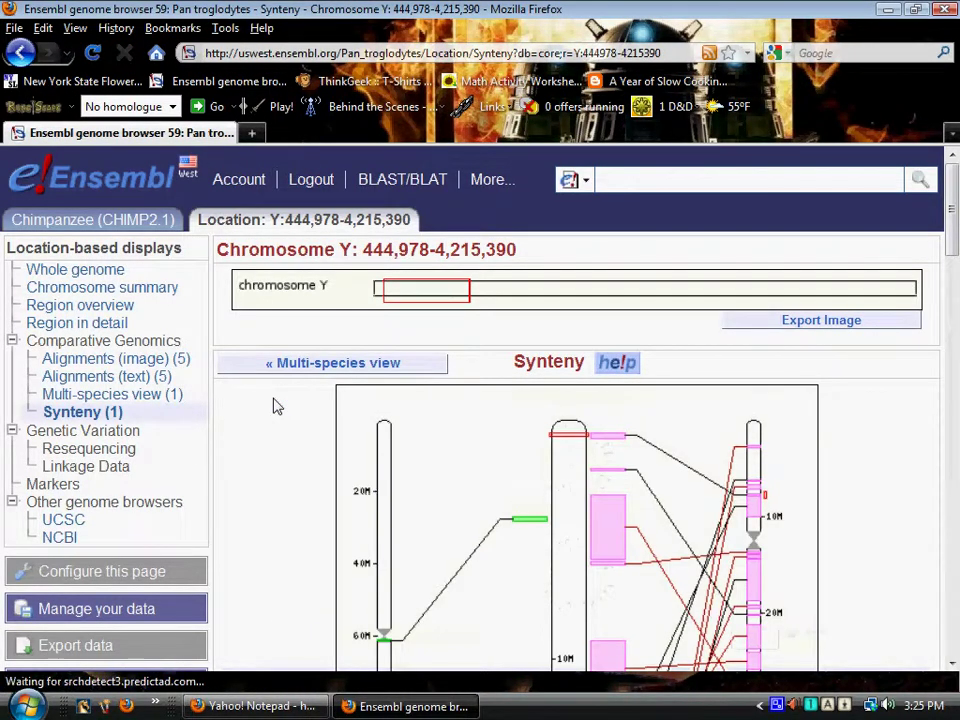
scroll(280, 400, down, 15)
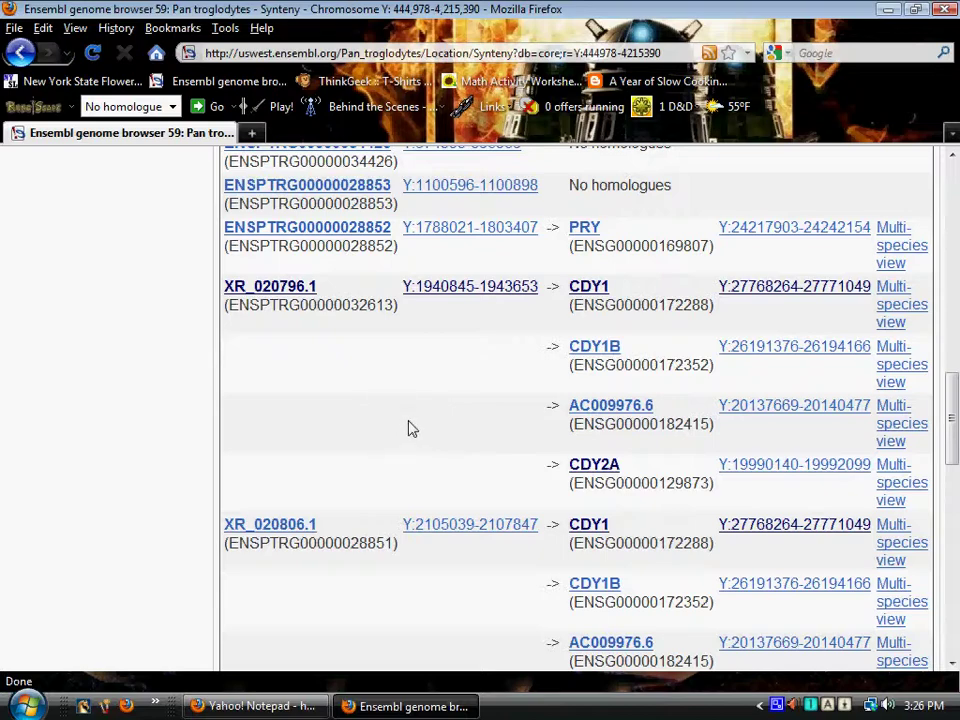
scroll(407, 428, up, 6)
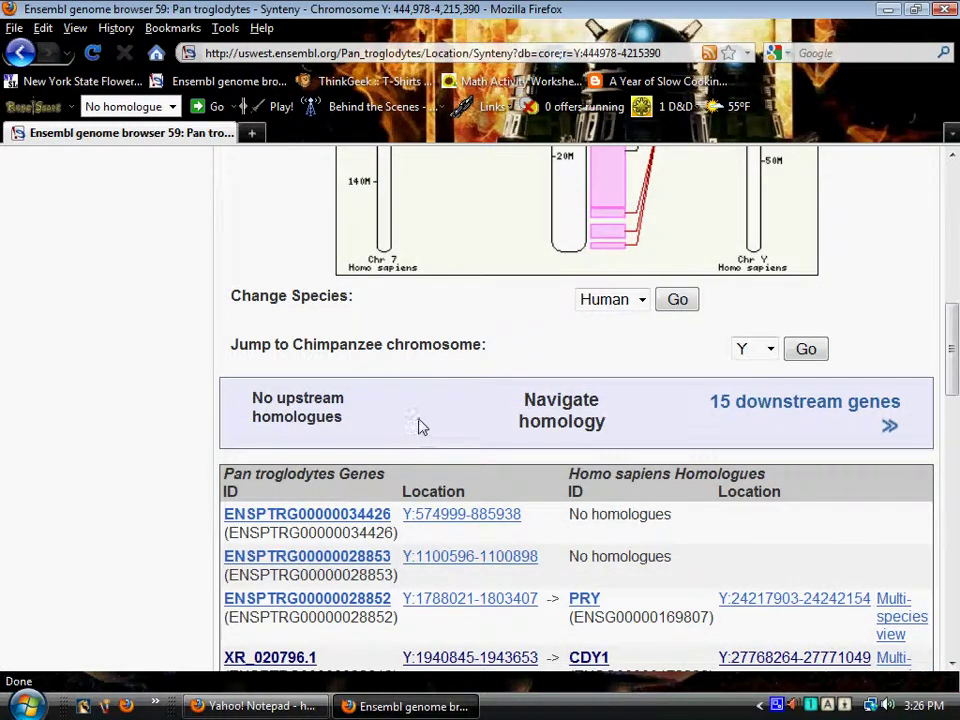
scroll(420, 427, down, 4)
scroll(419, 425, down, 9)
scroll(420, 425, down, 3)
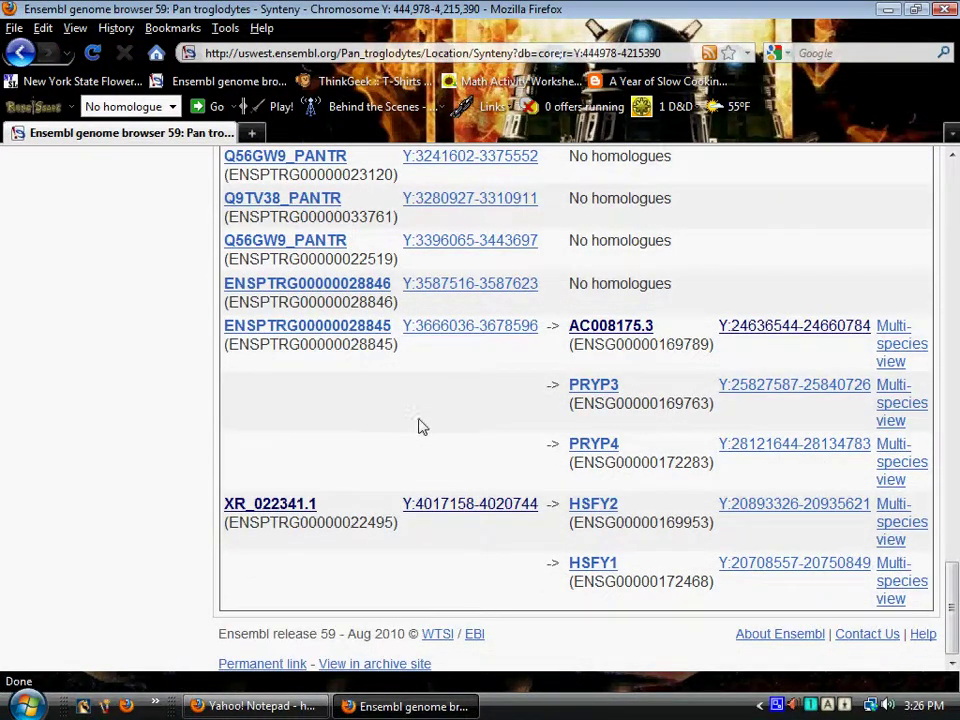
scroll(420, 425, up, 15)
scroll(414, 424, up, 10)
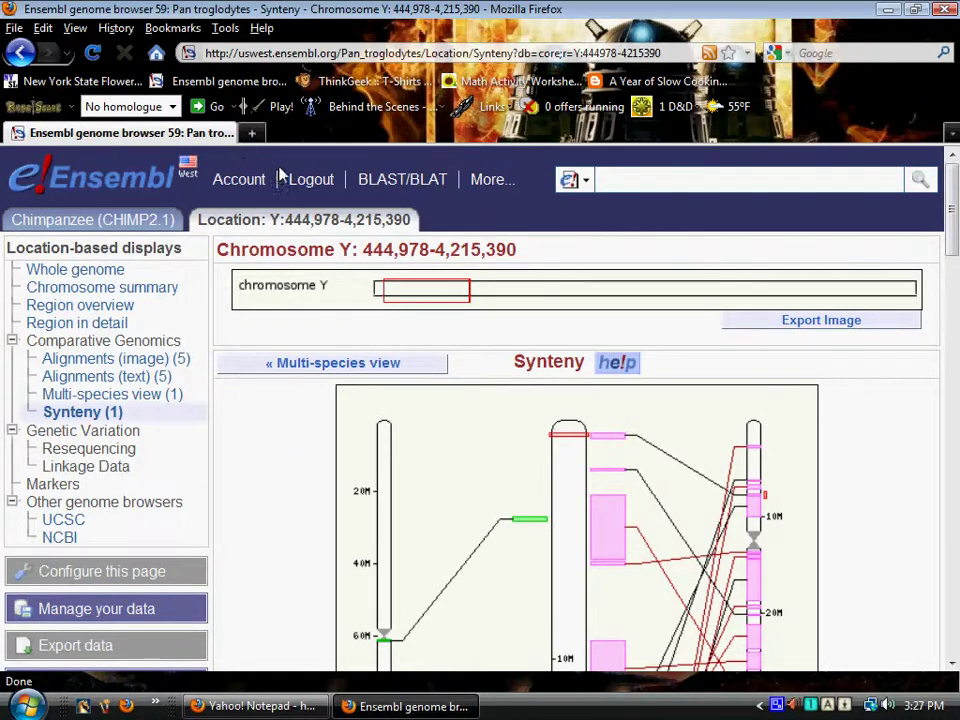
scroll(316, 507, down, 10)
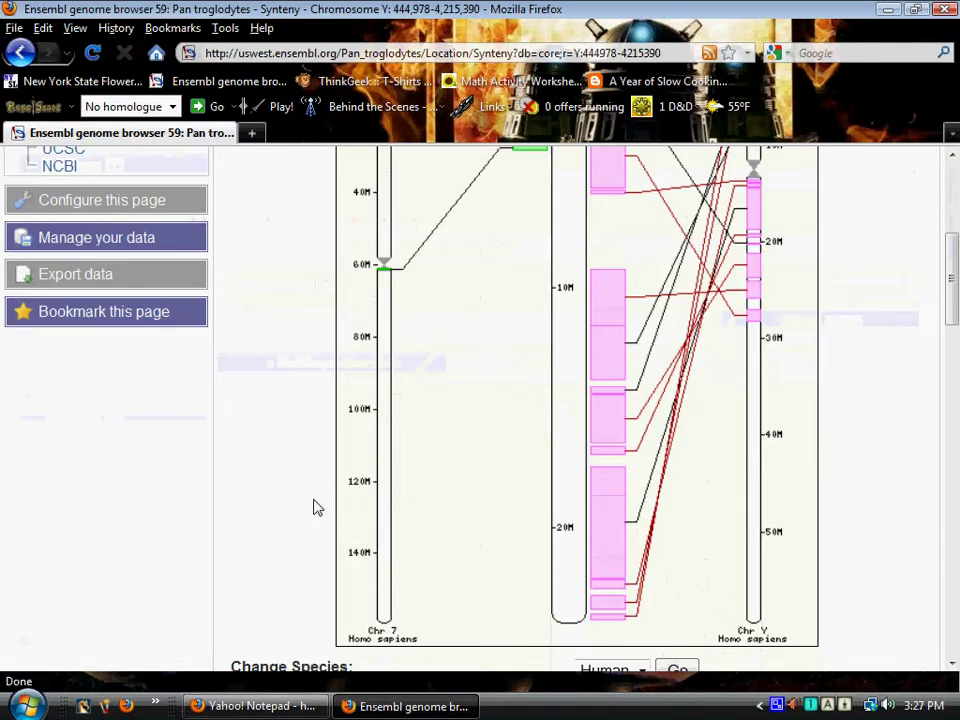
scroll(316, 507, down, 4)
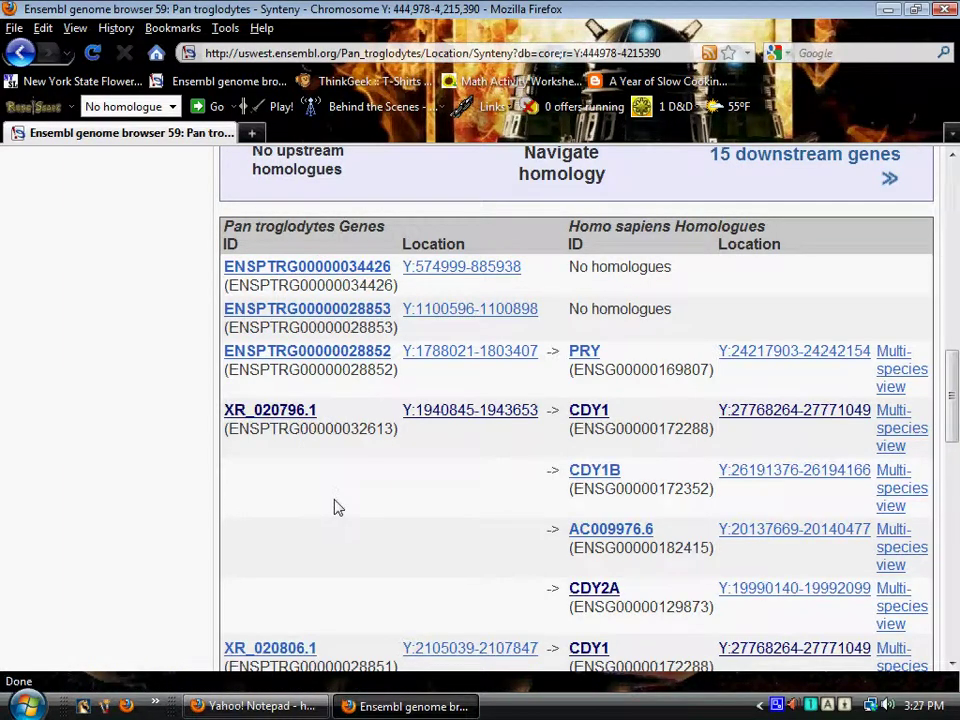
scroll(336, 508, down, 10)
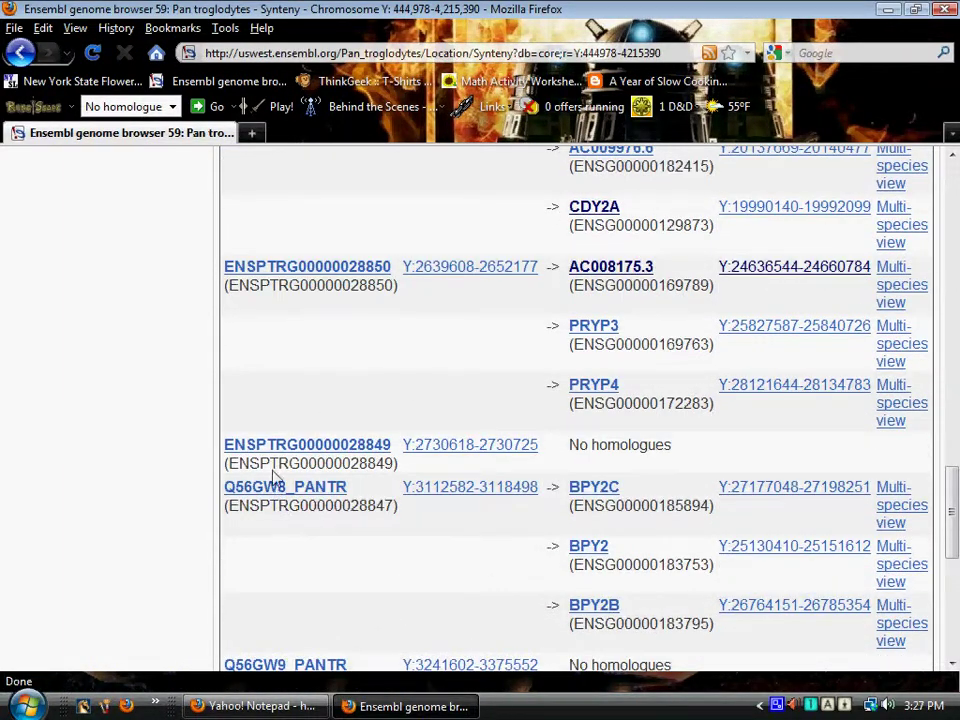
click(256, 448)
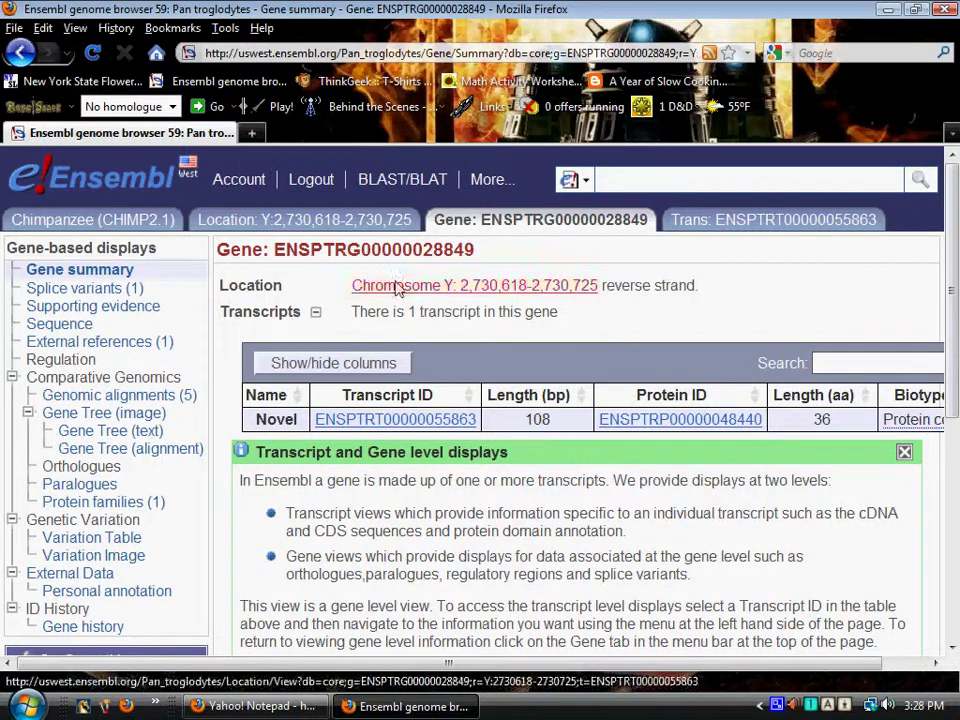
click(420, 419)
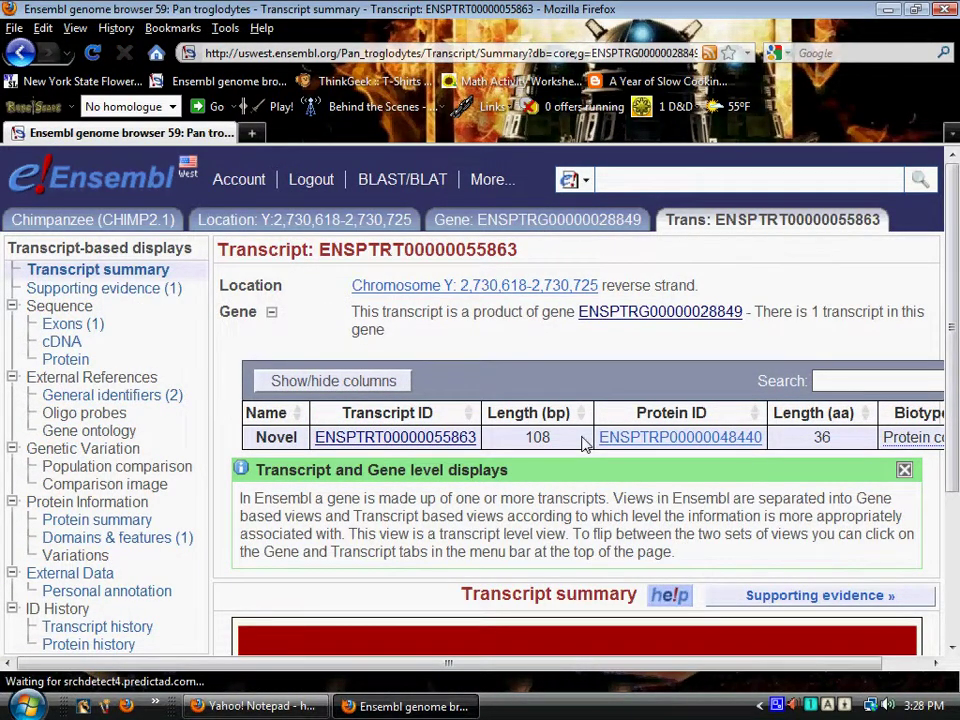
scroll(585, 444, down, 4)
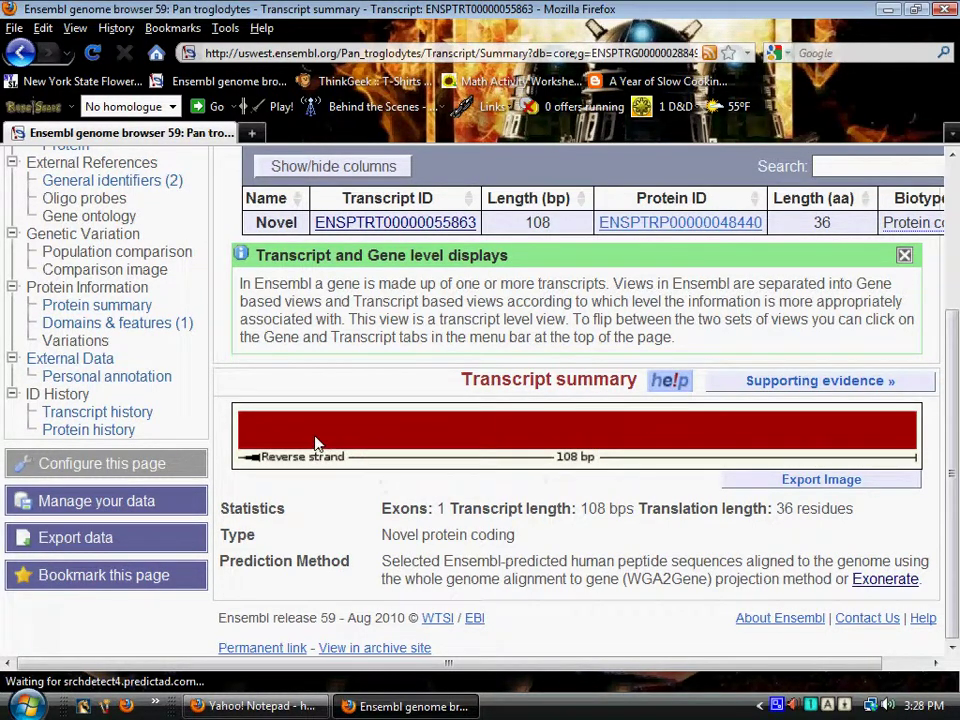
scroll(320, 439, up, 2)
scroll(322, 430, up, 2)
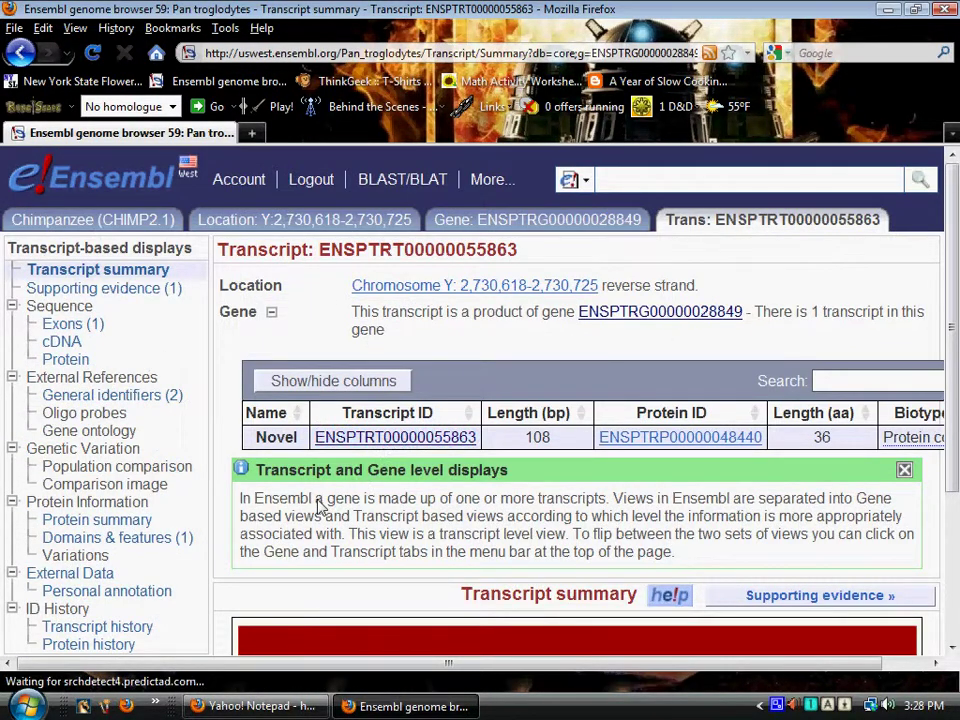
click(250, 705)
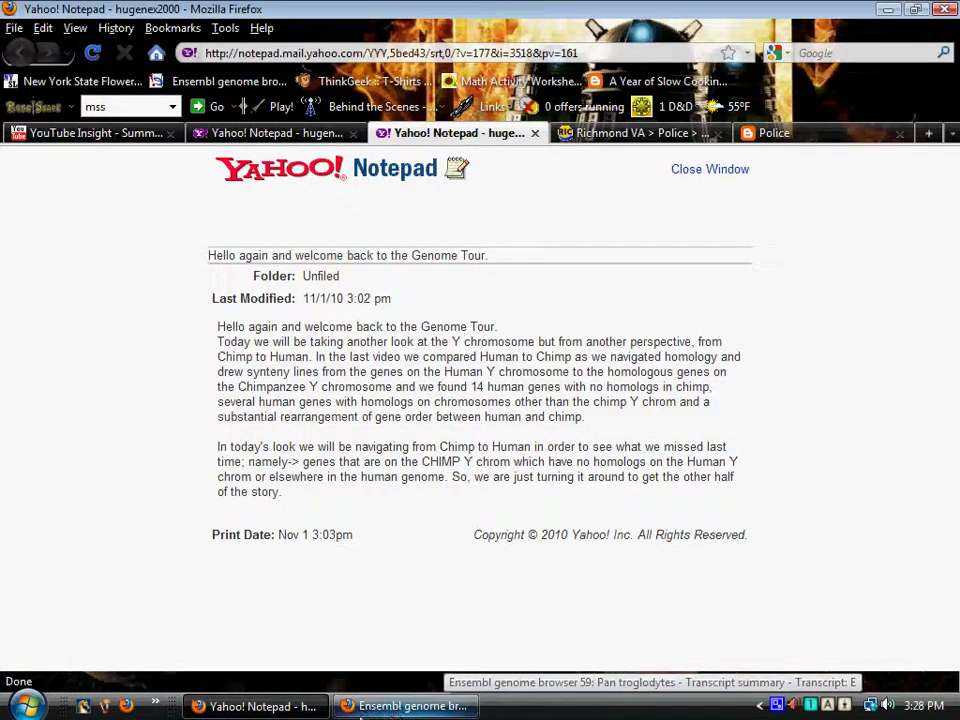
click(363, 707)
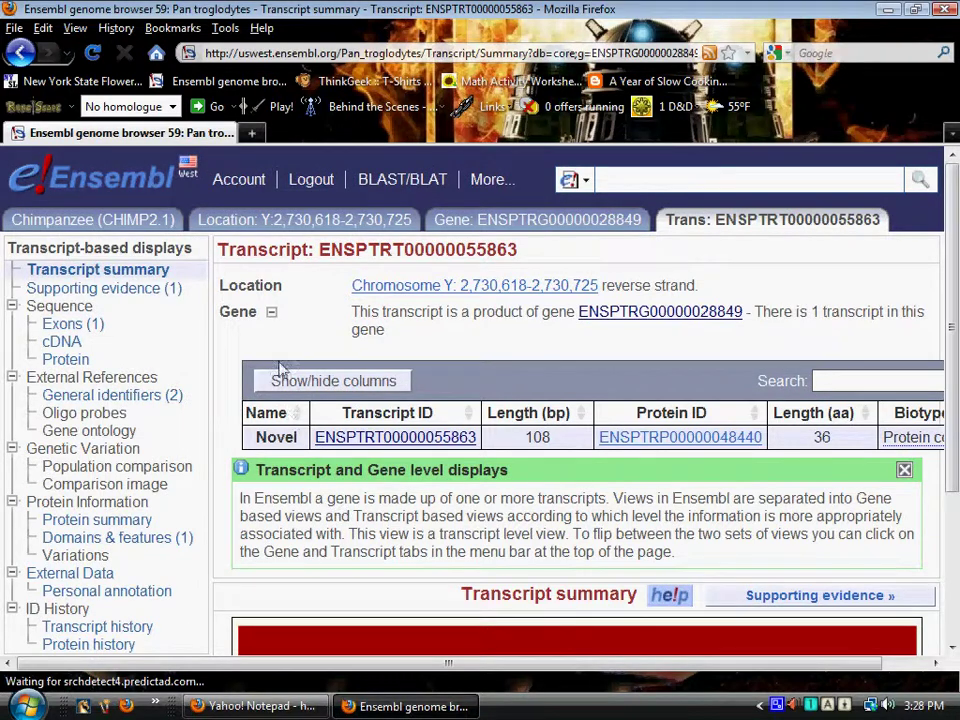